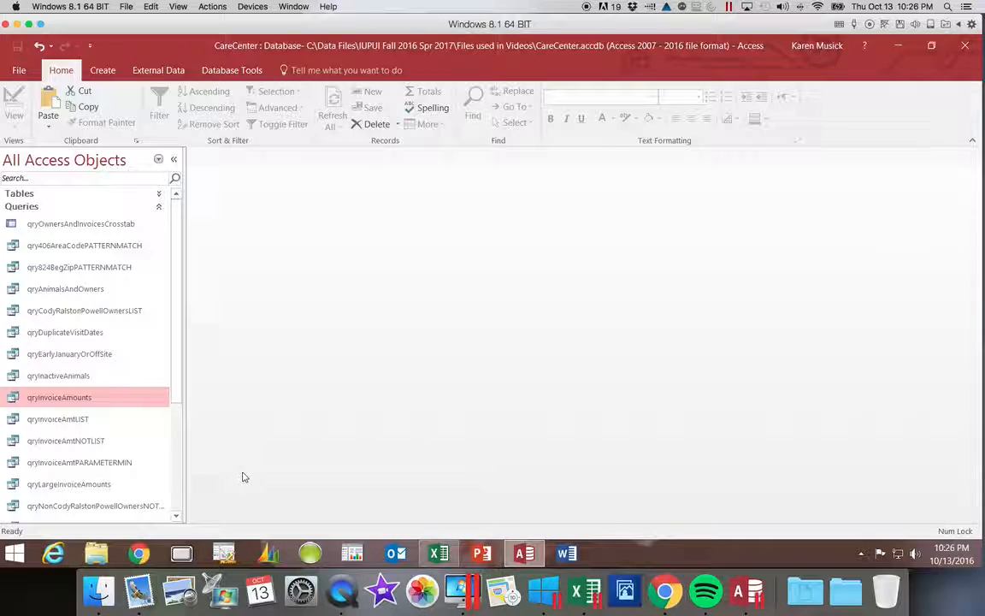
Step: Open the qryInvoiceAmounts query in Datasheet View to review its records
left_click(107, 484)
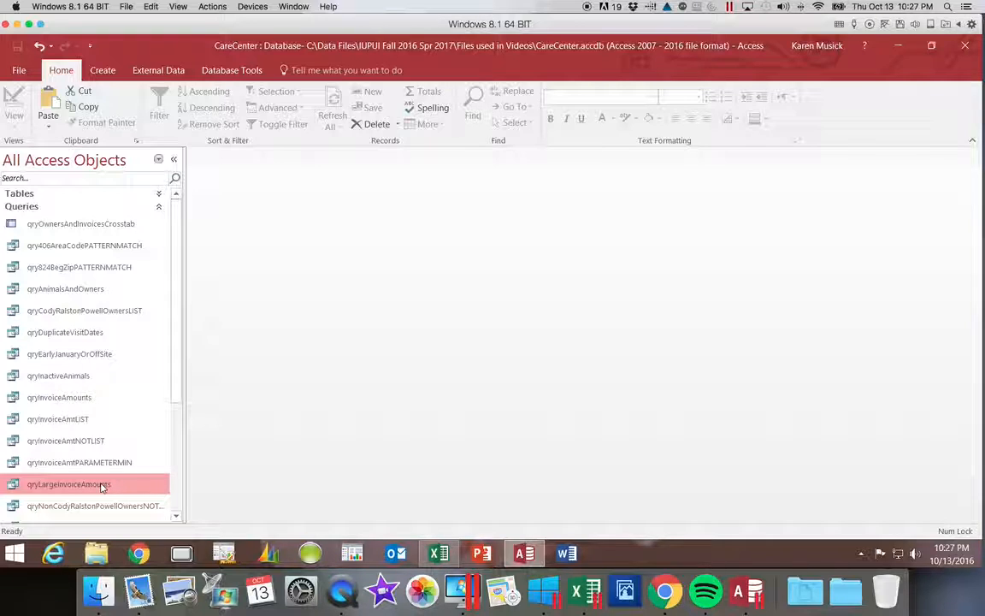
left_click(74, 404)
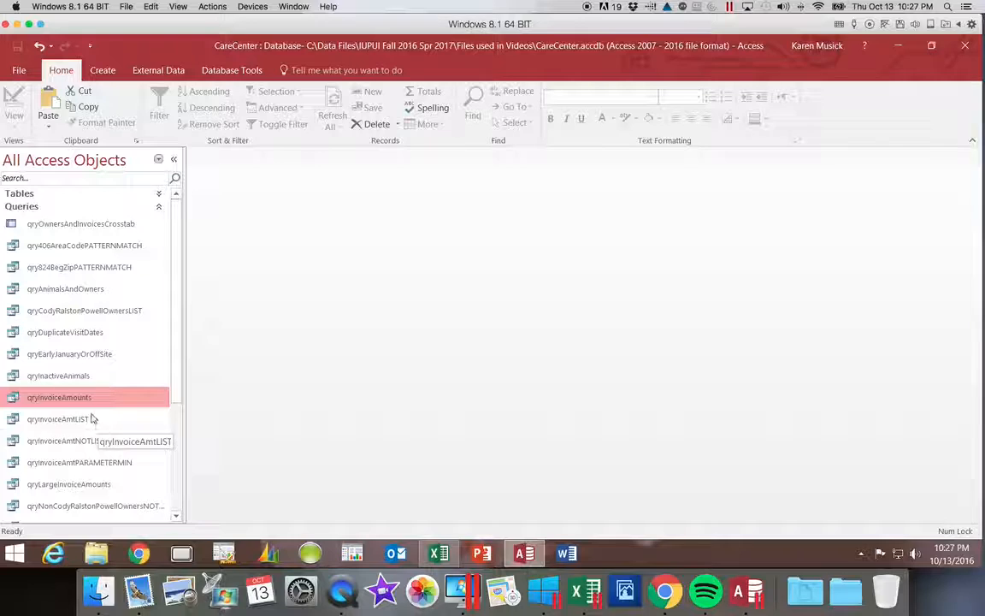
scroll(91, 414, "down", 1)
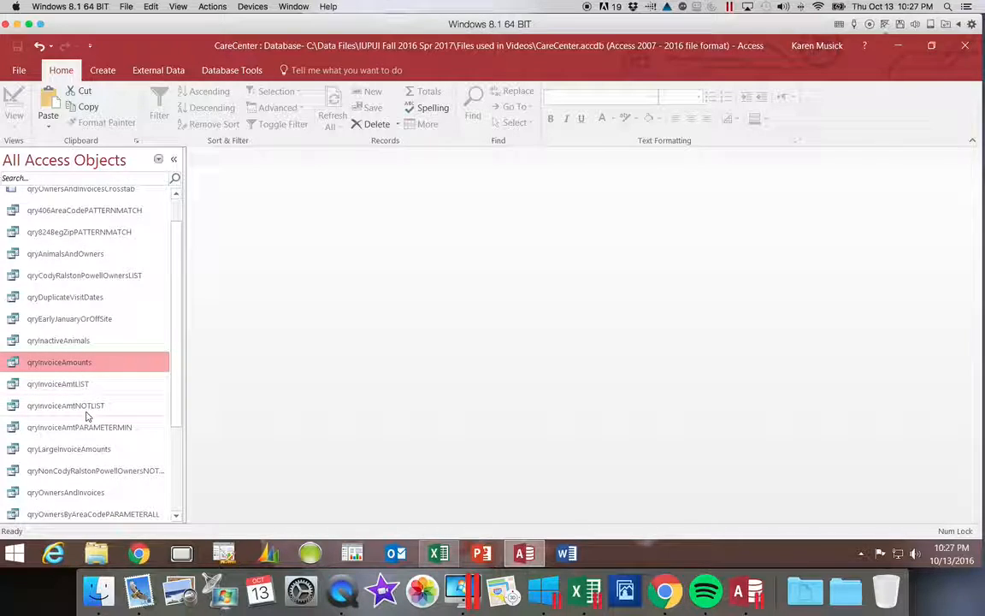
left_click(81, 362)
double_click(79, 363)
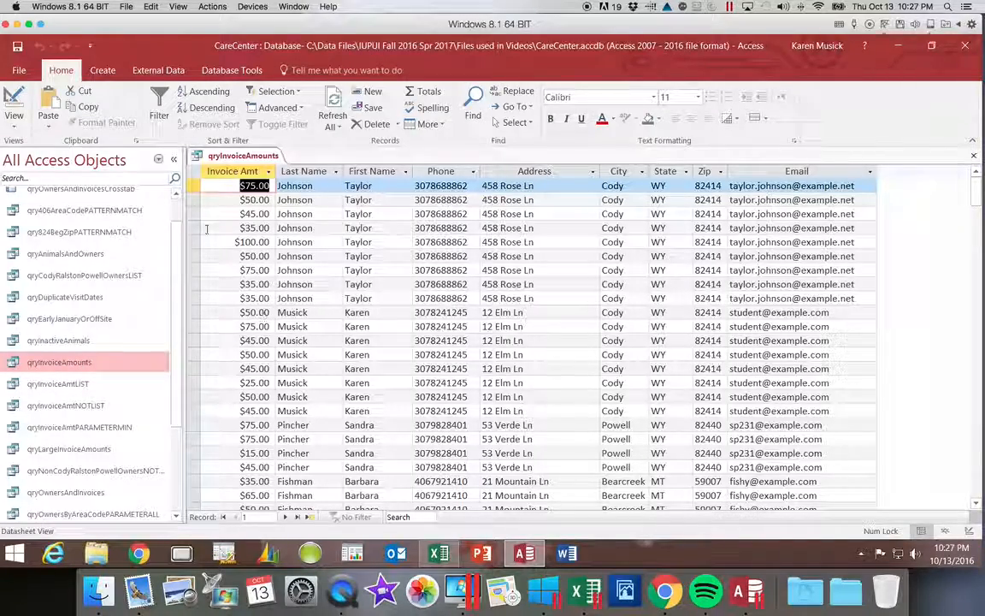
key("ctrl+Up")
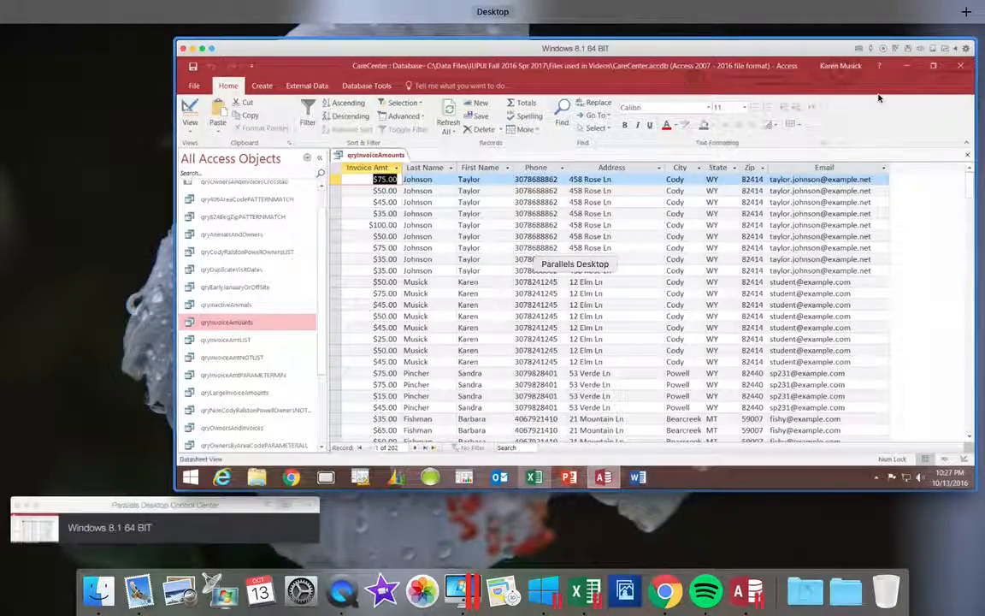
left_click(939, 74)
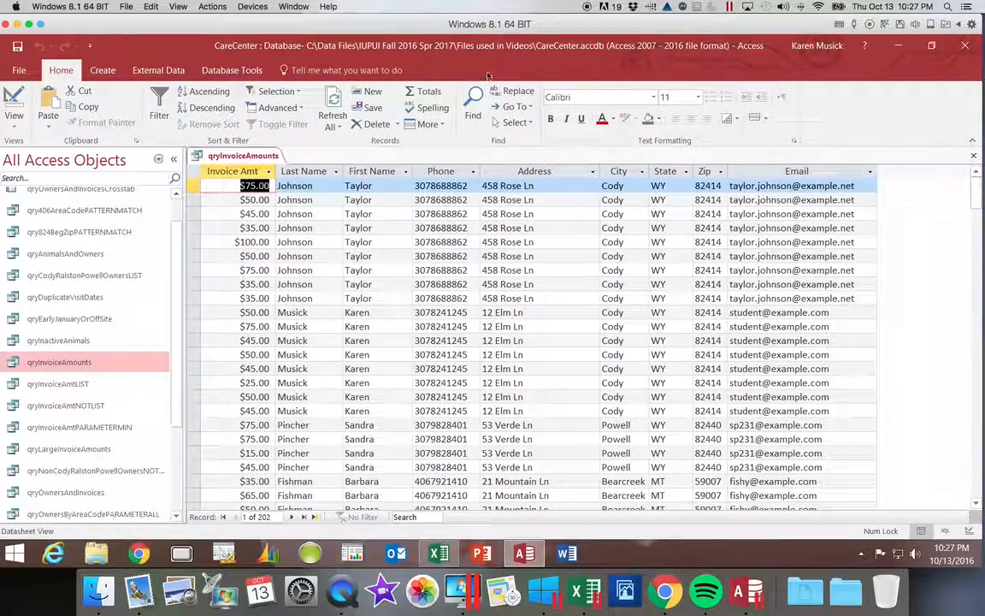
Step: Inspect the design of qryInvoiceAmounts, run it again to view its records, and close the query
left_click(14, 120)
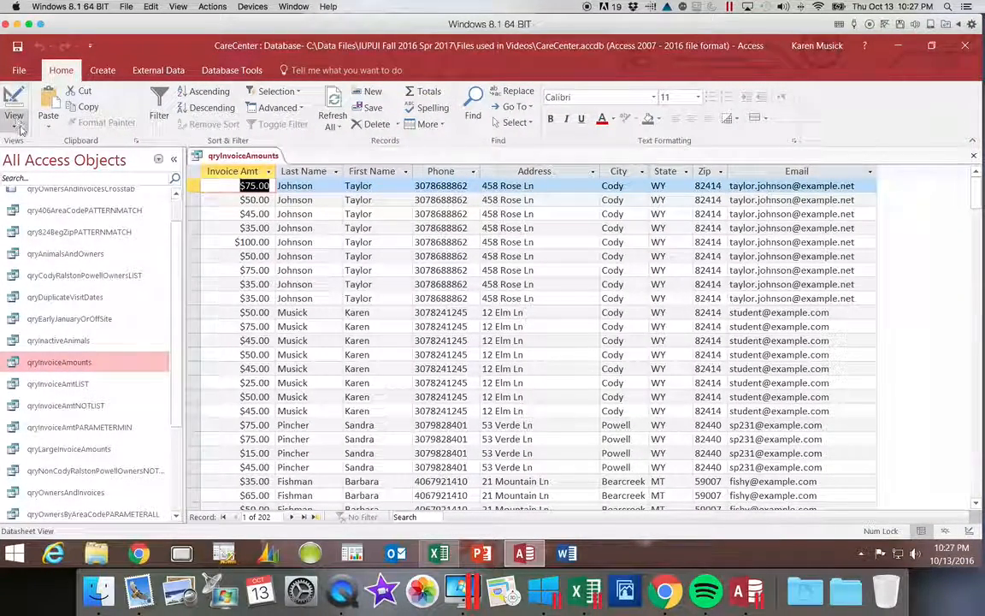
left_click(38, 210)
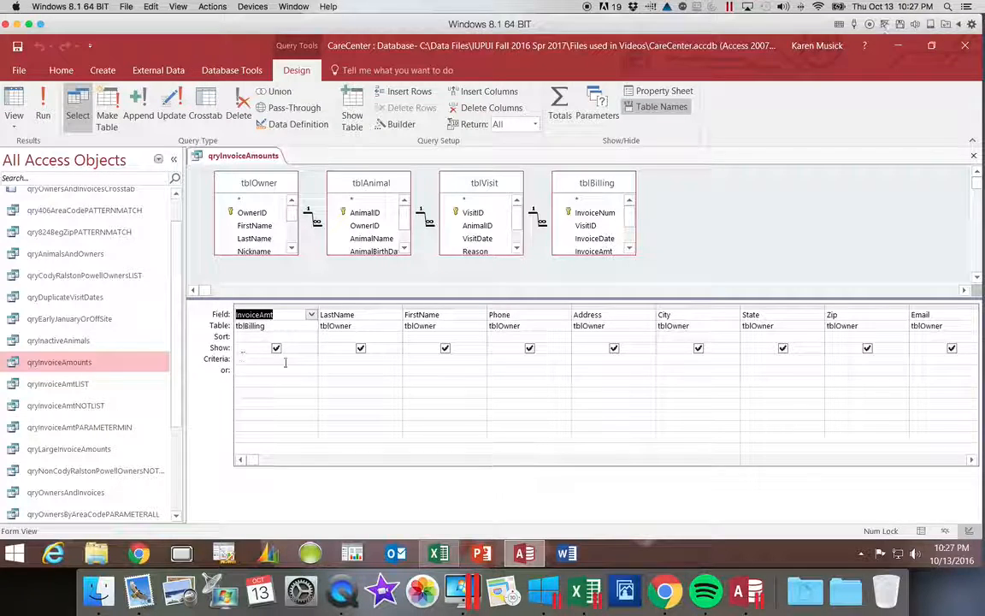
left_click(44, 122)
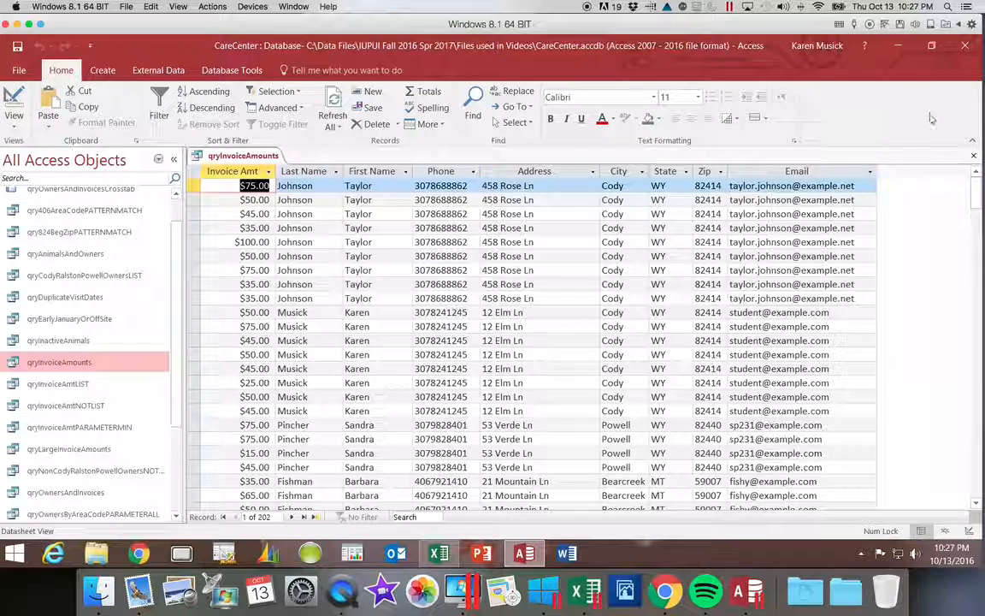
left_click(971, 157)
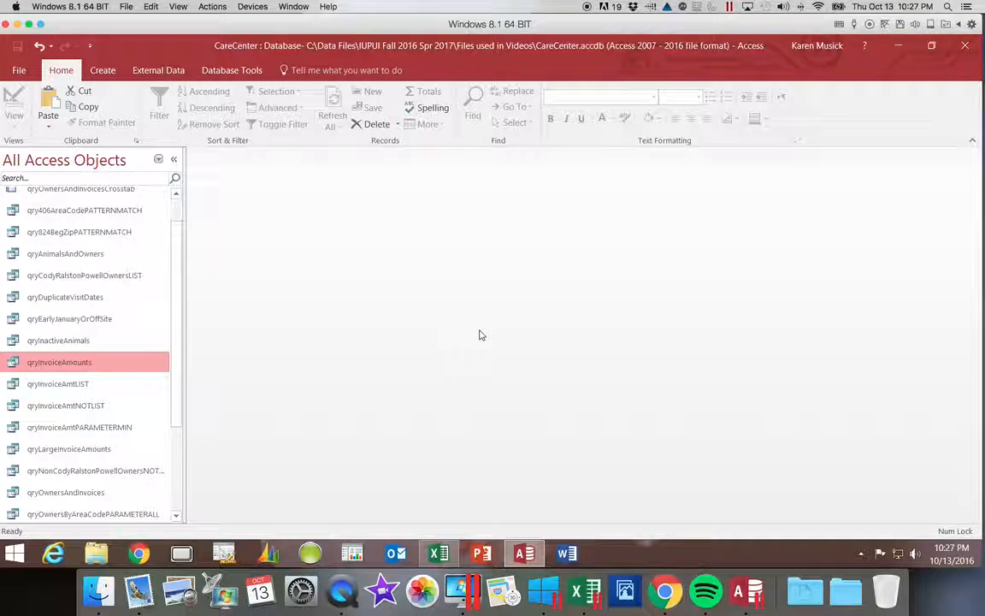
Step: Copy the qryInvoiceAmounts query and paste it as a new query in the database
right_click(46, 366)
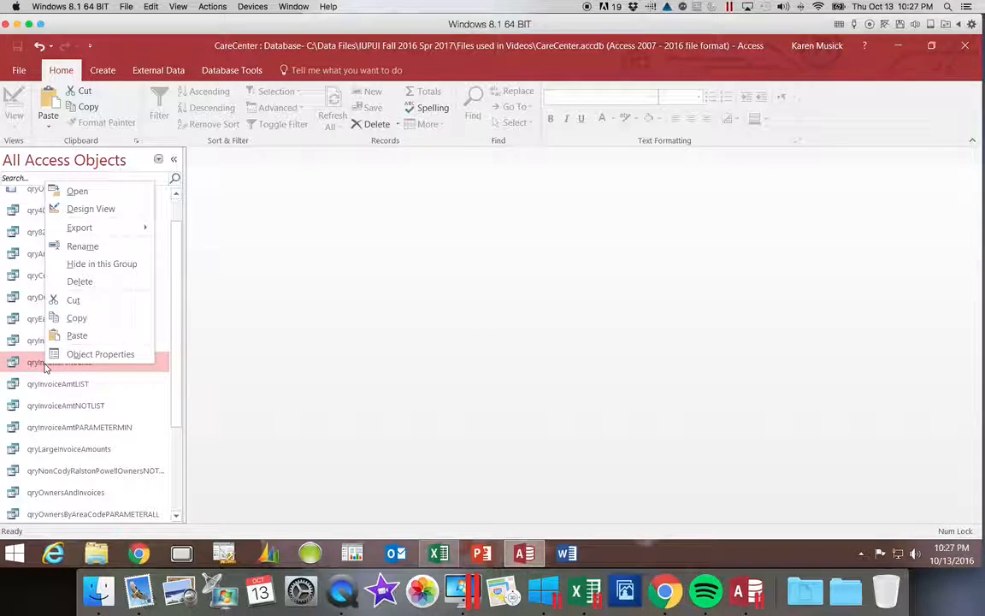
left_click(65, 319)
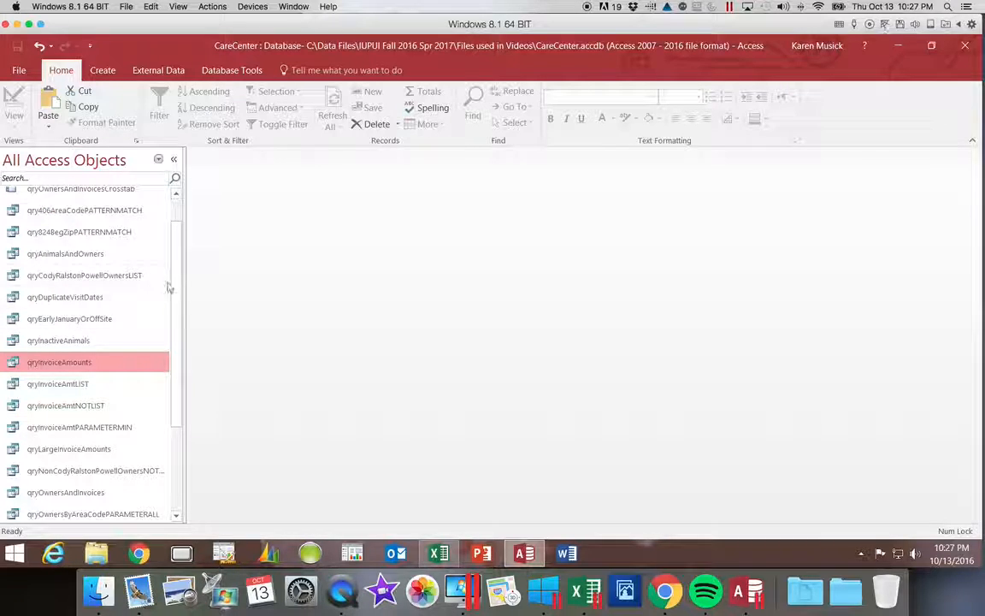
left_click_drag(176, 282, 176, 394)
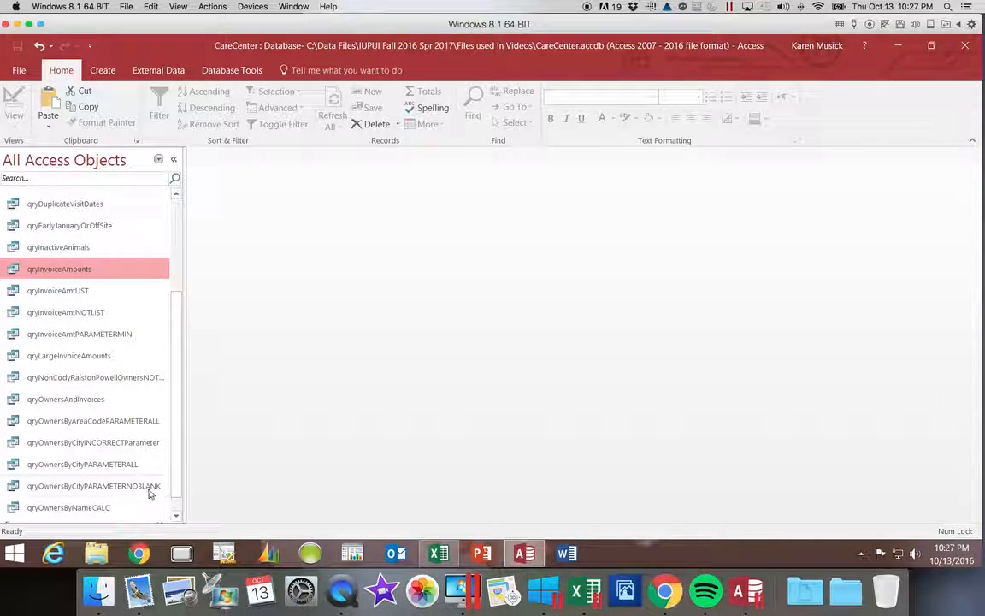
left_click_drag(177, 468, 176, 519)
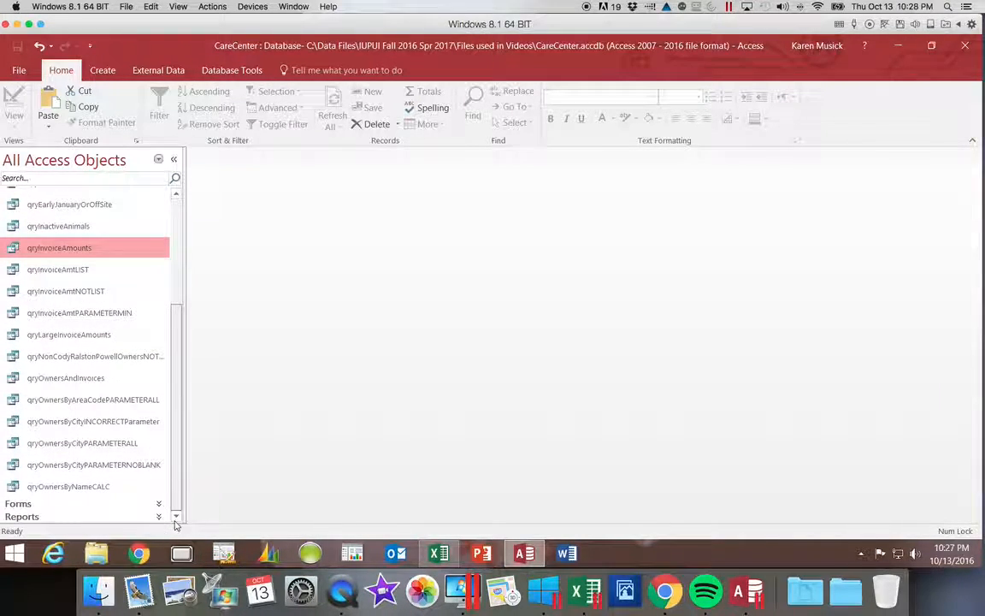
right_click(132, 509)
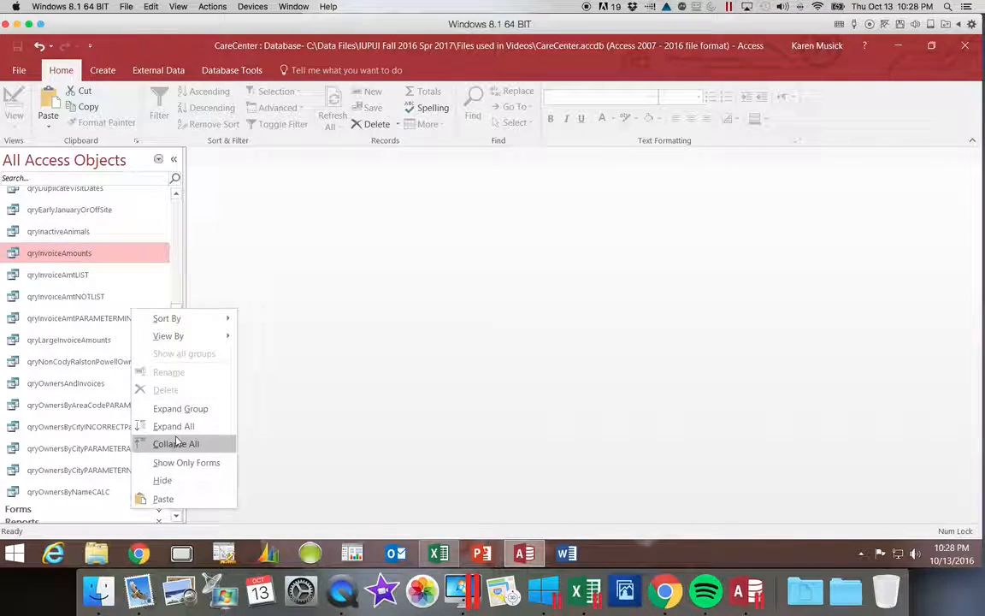
left_click(167, 503)
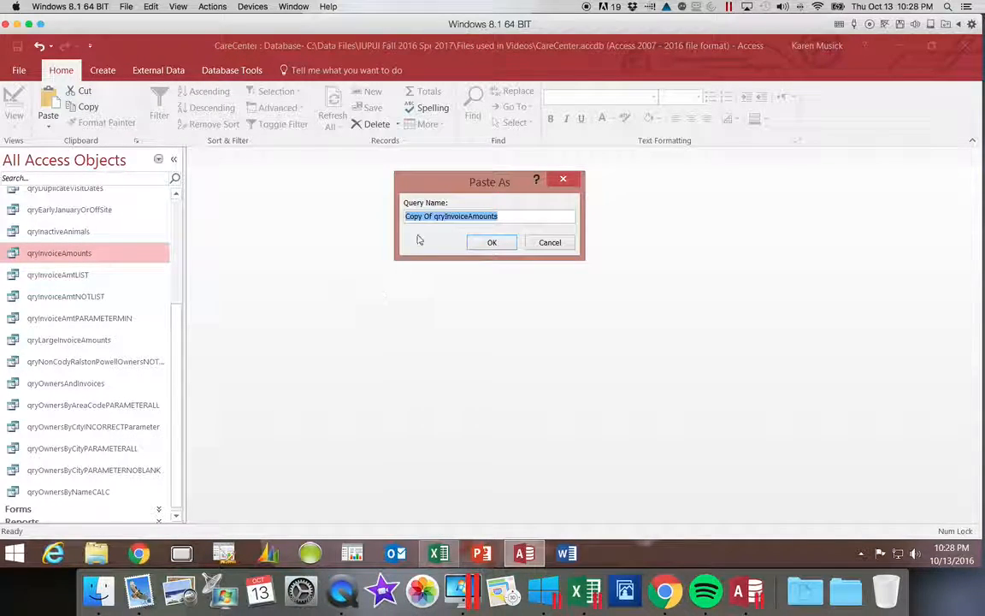
Step: Name the pasted query qryInvoiceAmountsTop25 and save it
left_click(435, 215)
left_click(435, 218)
left_click_drag(436, 219, 388, 225)
key("BackSpace")
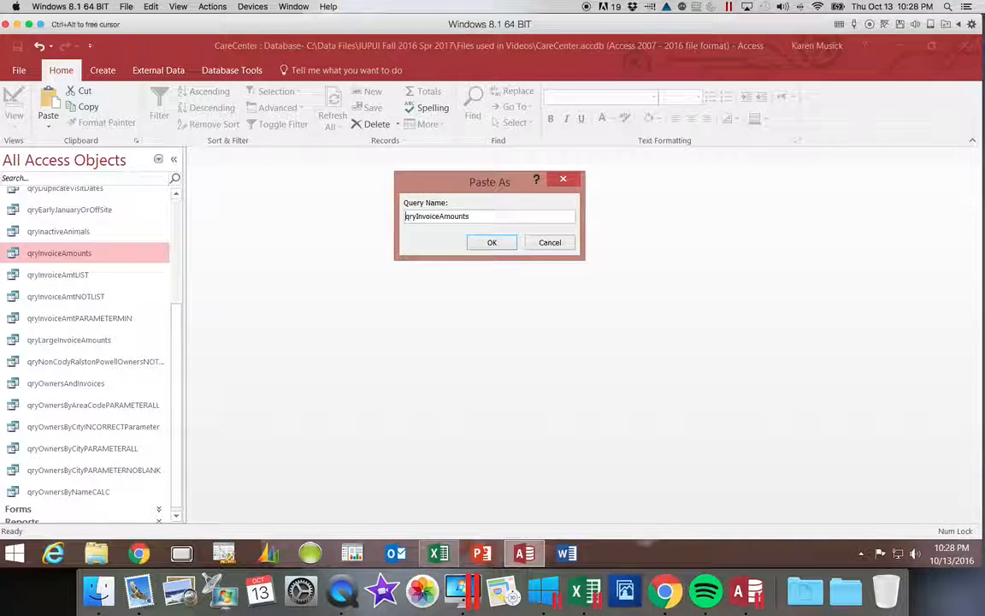
left_click_drag(416, 217, 490, 217)
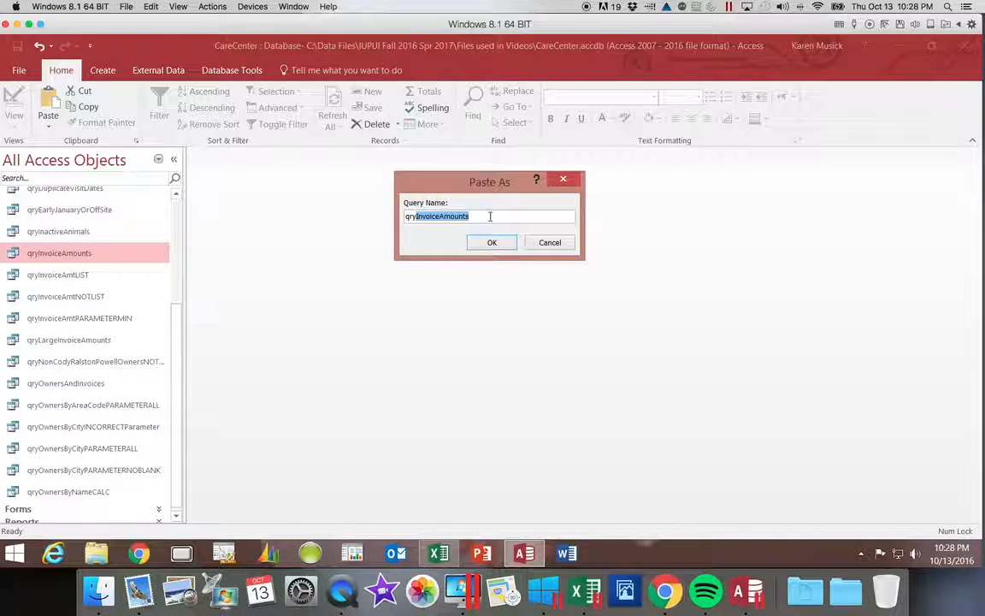
left_click(486, 216)
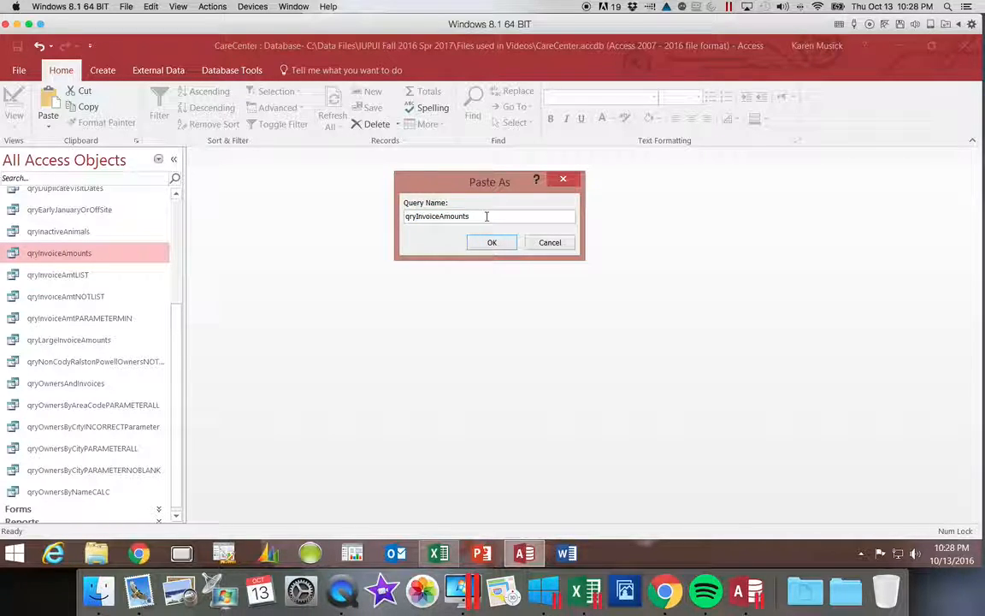
type("Top25")
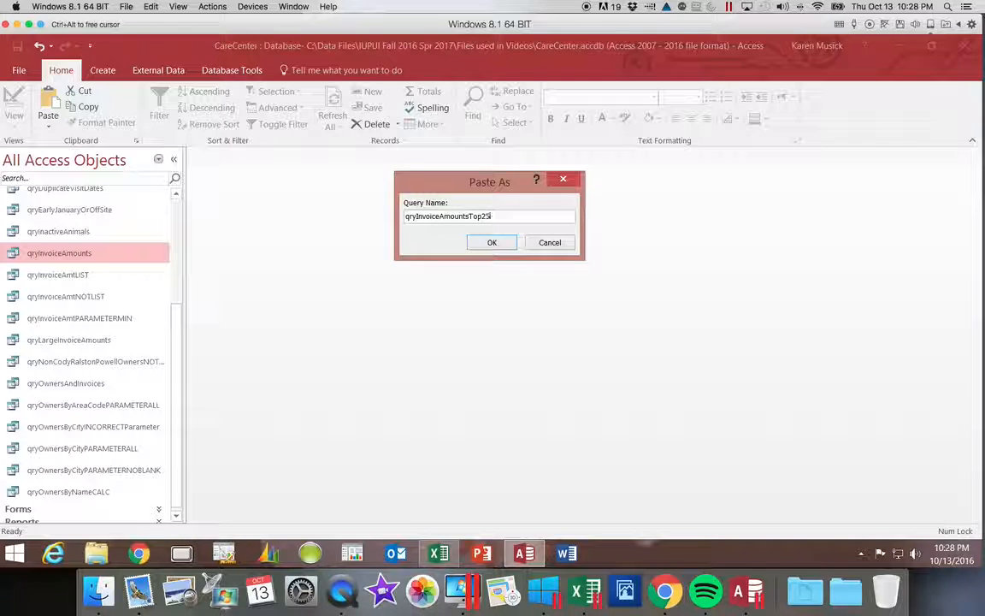
left_click(507, 243)
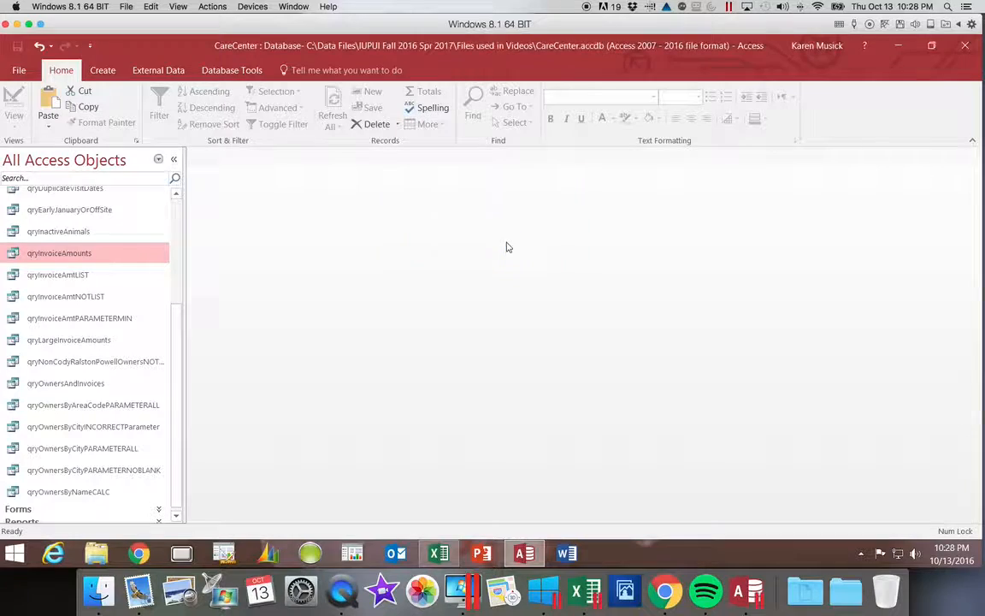
Step: Duplicate the qryInvoiceAmountsTop25 query under the name qryInvoiceAmountsTop25%
left_click(107, 276)
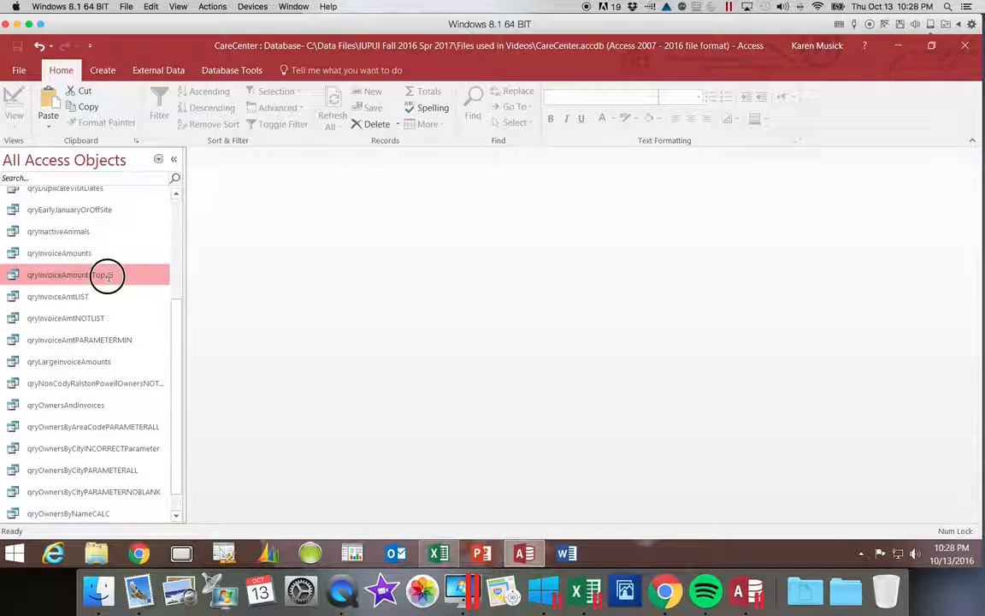
right_click(107, 278)
left_click(135, 413)
right_click(107, 356)
left_click(119, 327)
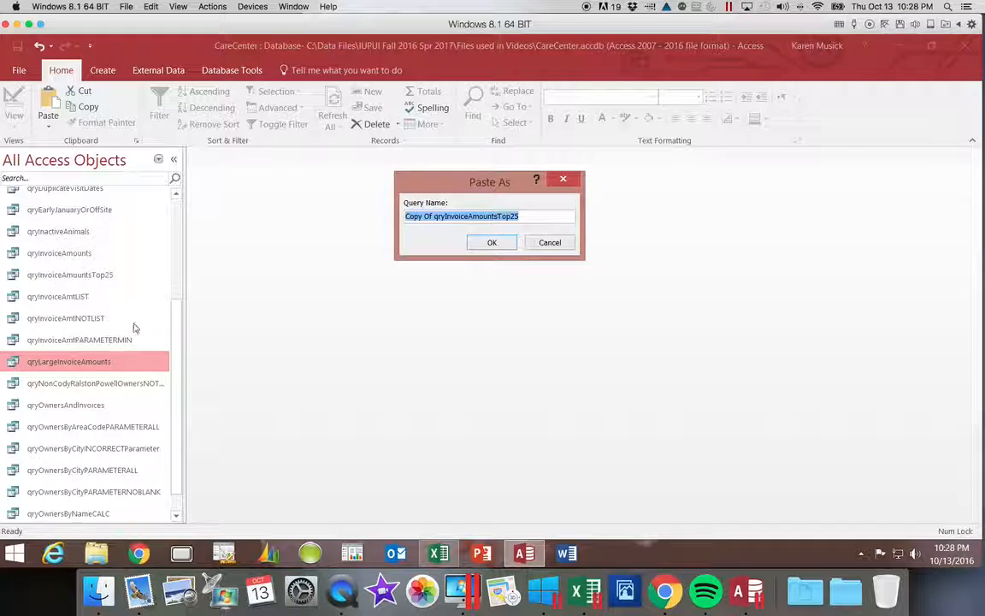
left_click(435, 216)
left_click_drag(436, 216, 398, 216)
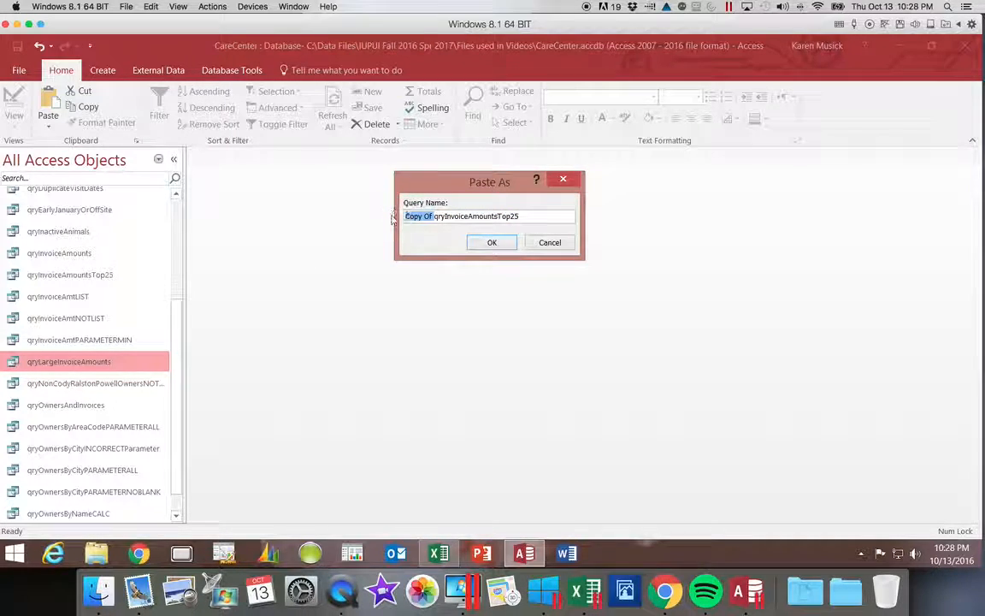
key("BackSpace")
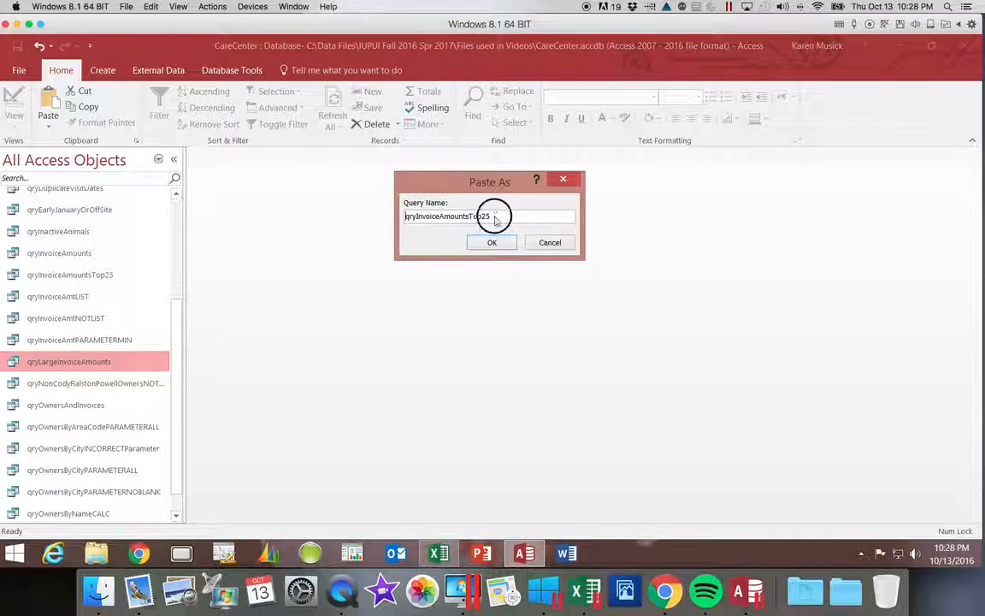
type("%")
left_click(492, 243)
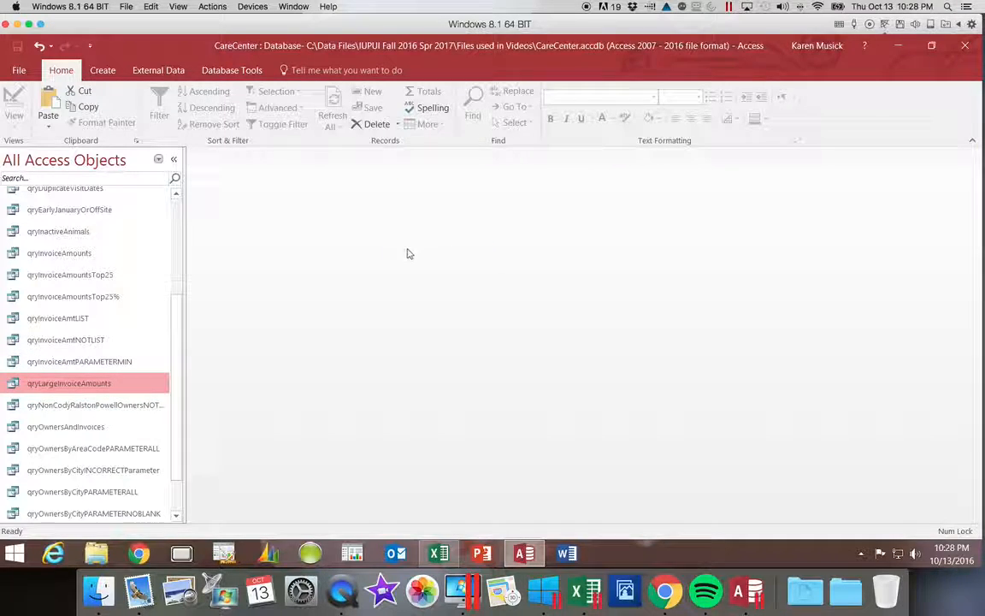
Step: Duplicate the qryInvoiceAmountsTop25 query under the name qryInvoiceAmountsTop10
right_click(119, 278)
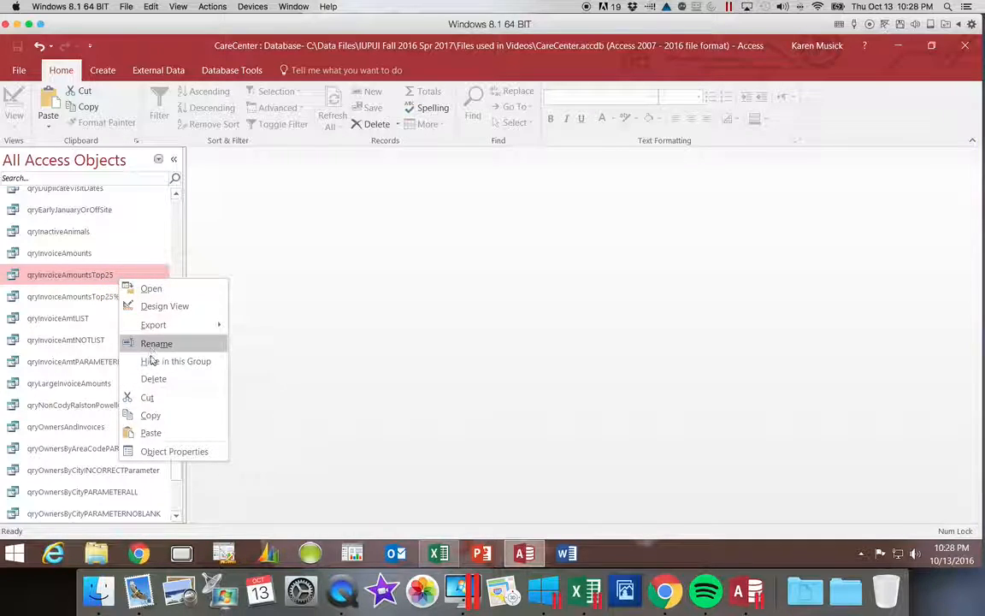
left_click(147, 417)
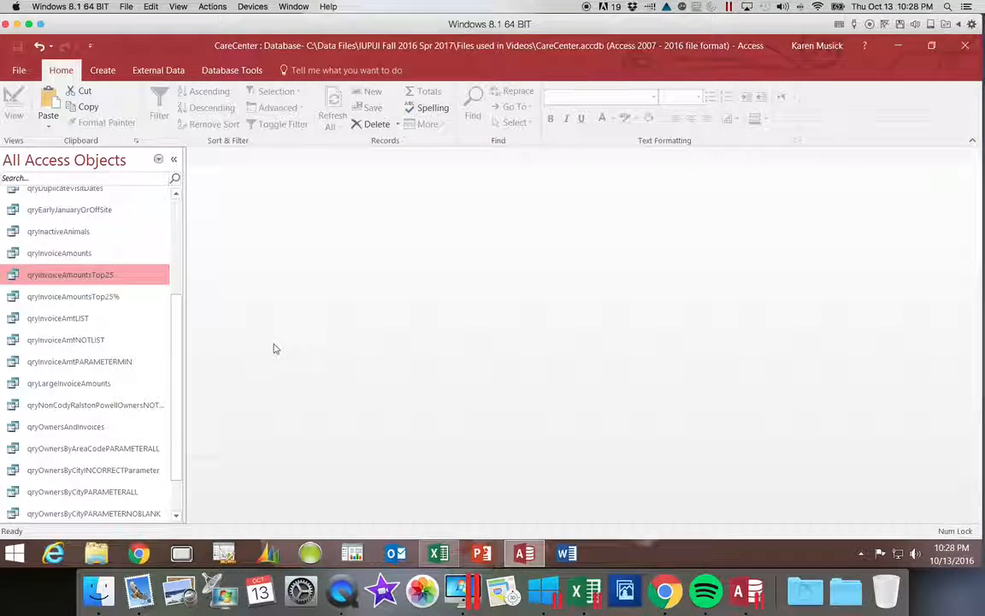
right_click(125, 285)
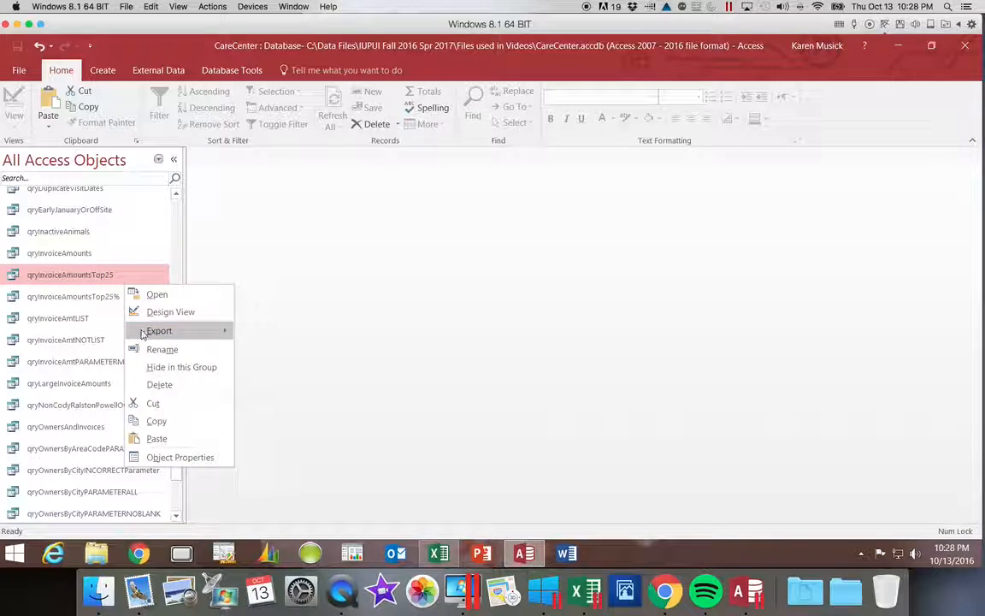
left_click(137, 440)
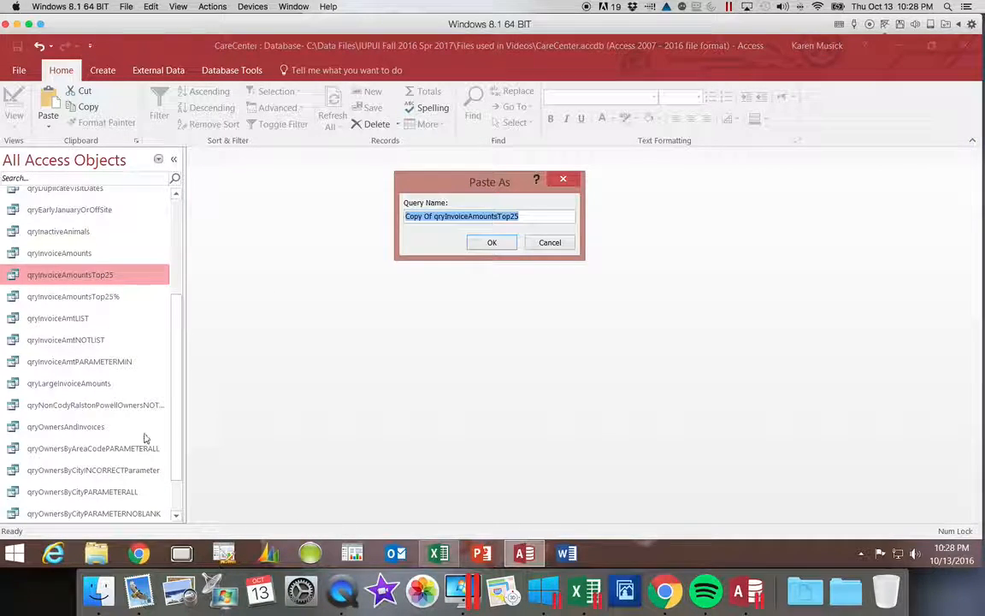
left_click(435, 217)
left_click_drag(434, 217, 387, 213)
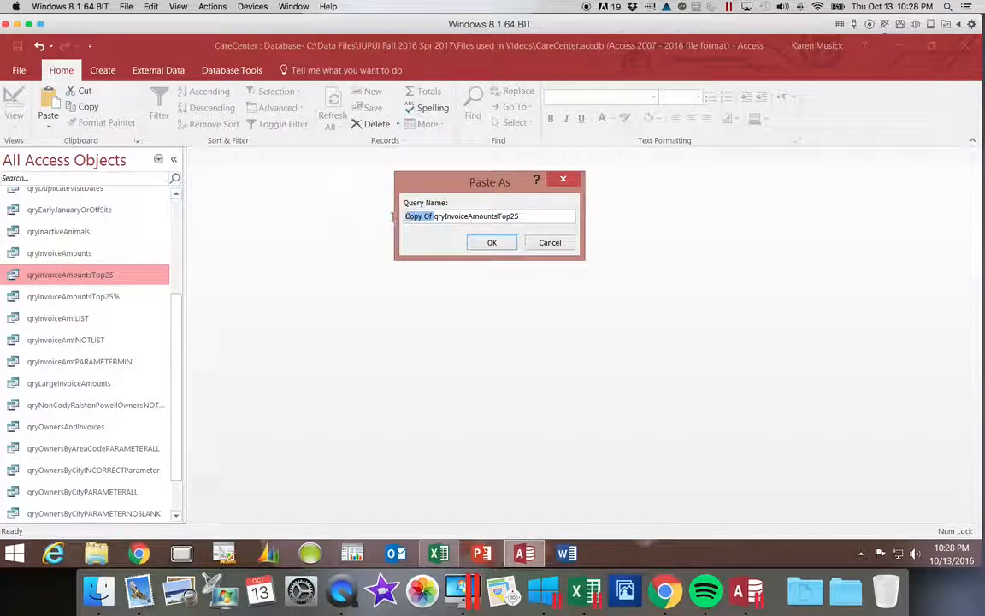
key("BackSpace")
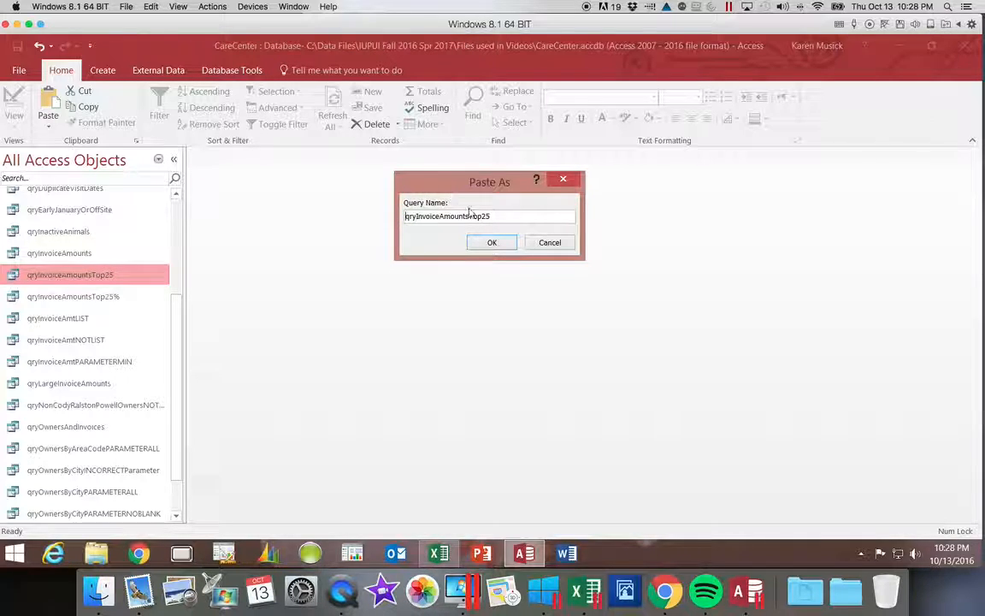
left_click_drag(483, 216, 505, 214)
type("10")
left_click(501, 242)
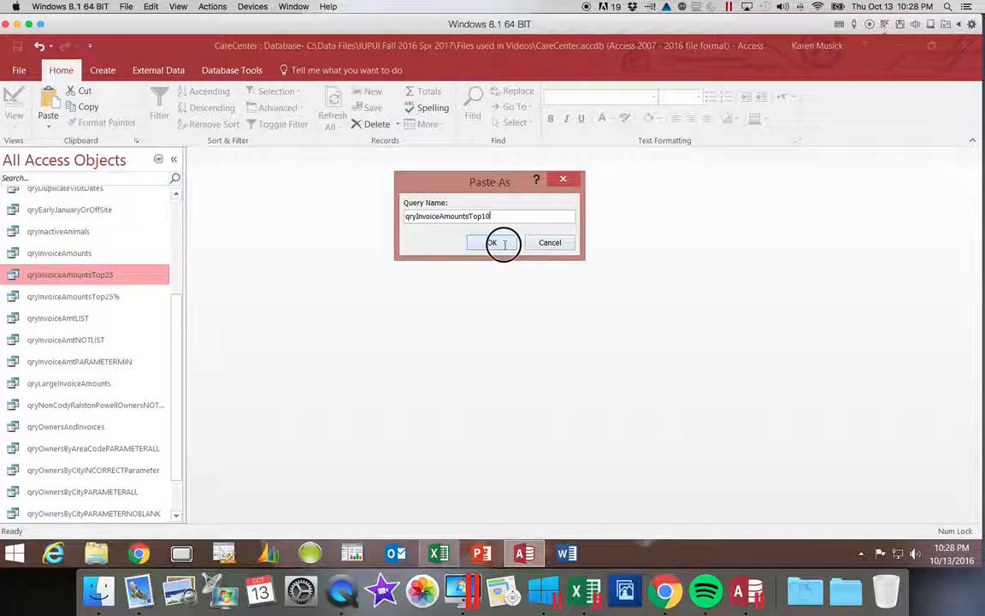
Step: Duplicate the qryInvoiceAmountsTop25 query under the name qryInvoiceAmountsTop10%
right_click(89, 296)
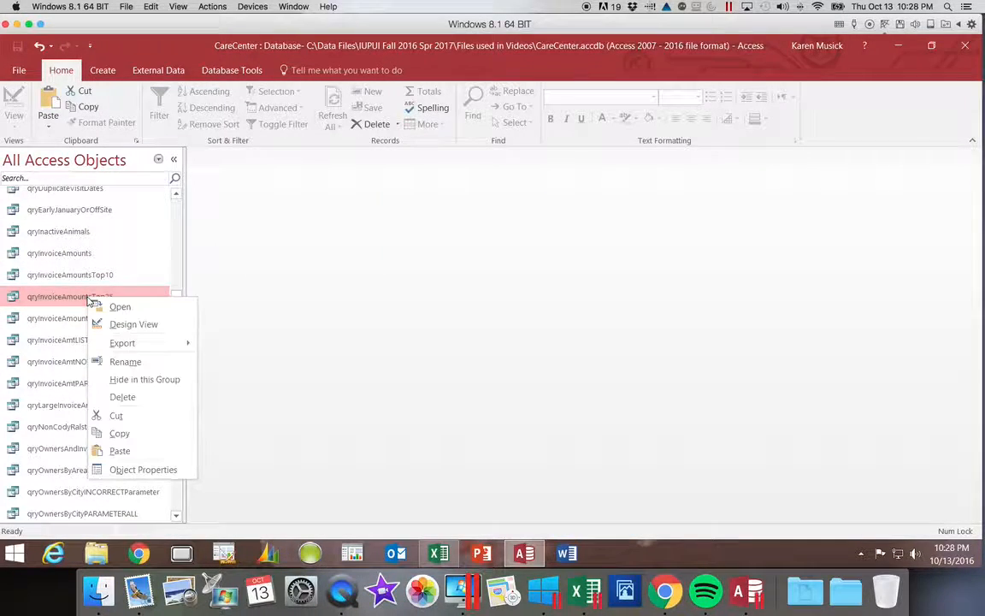
left_click(114, 434)
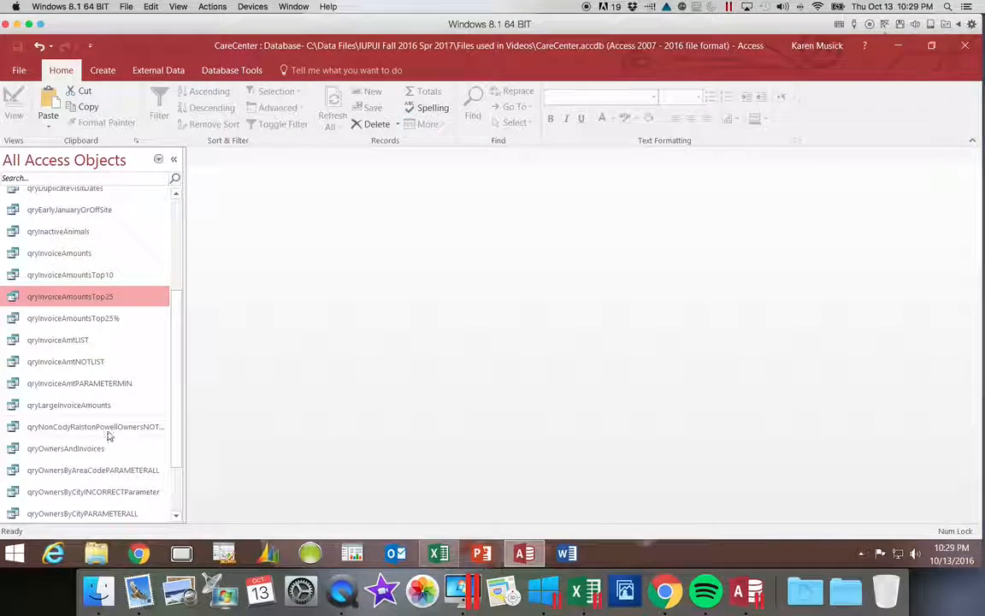
right_click(115, 307)
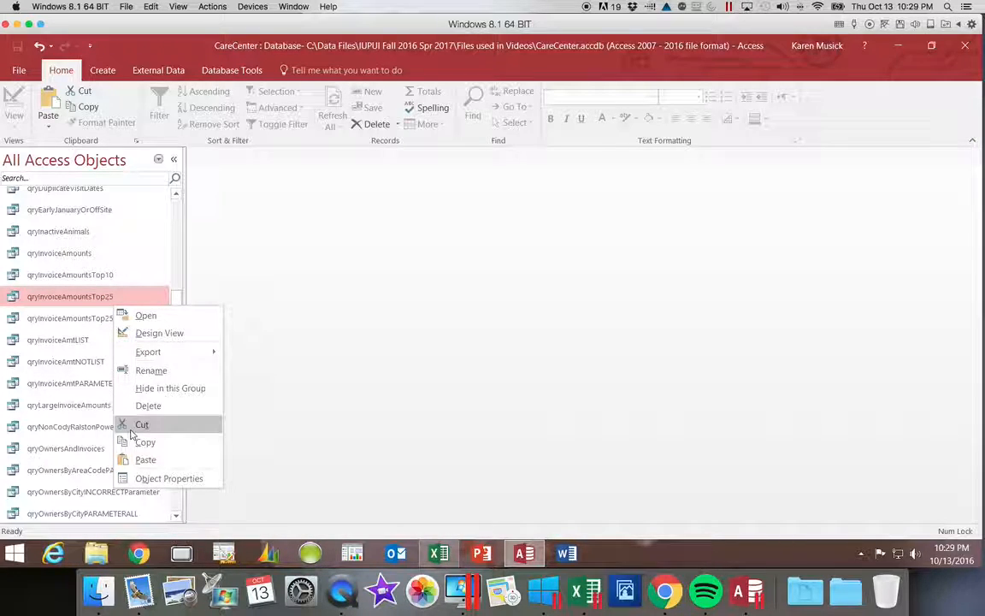
left_click(139, 459)
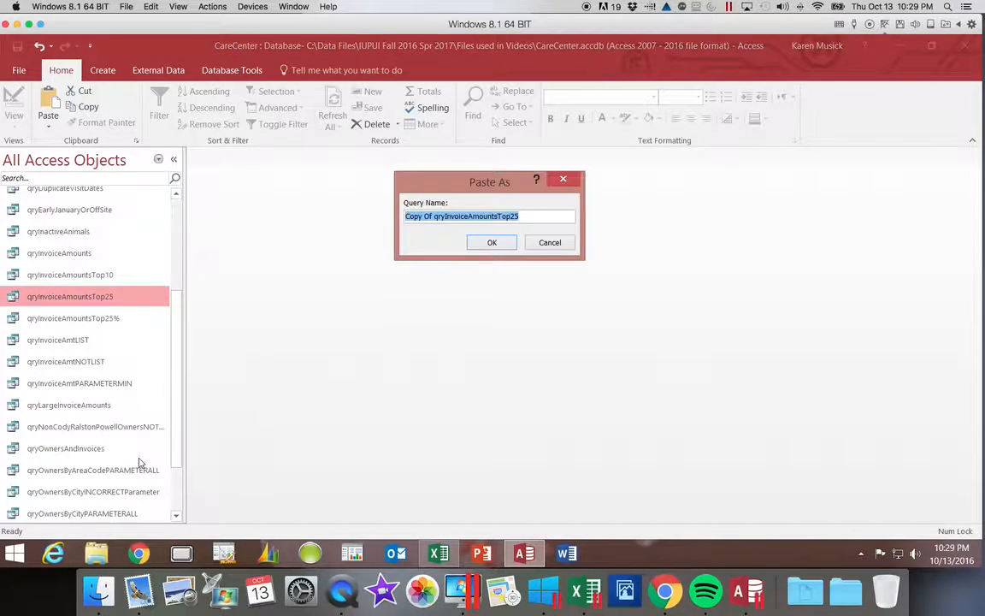
left_click(432, 218)
left_click_drag(436, 217, 358, 222)
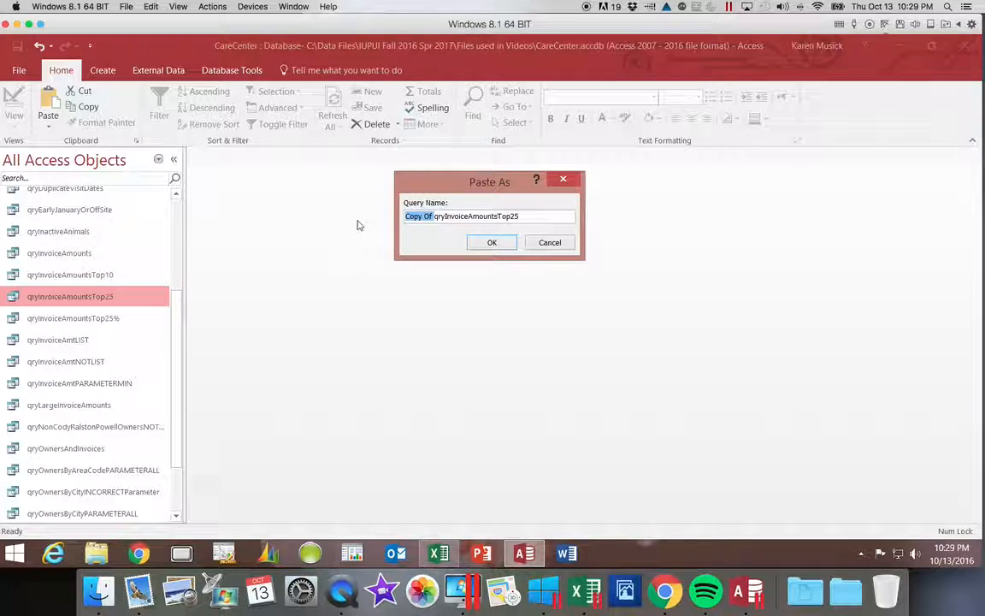
key("BackSpace")
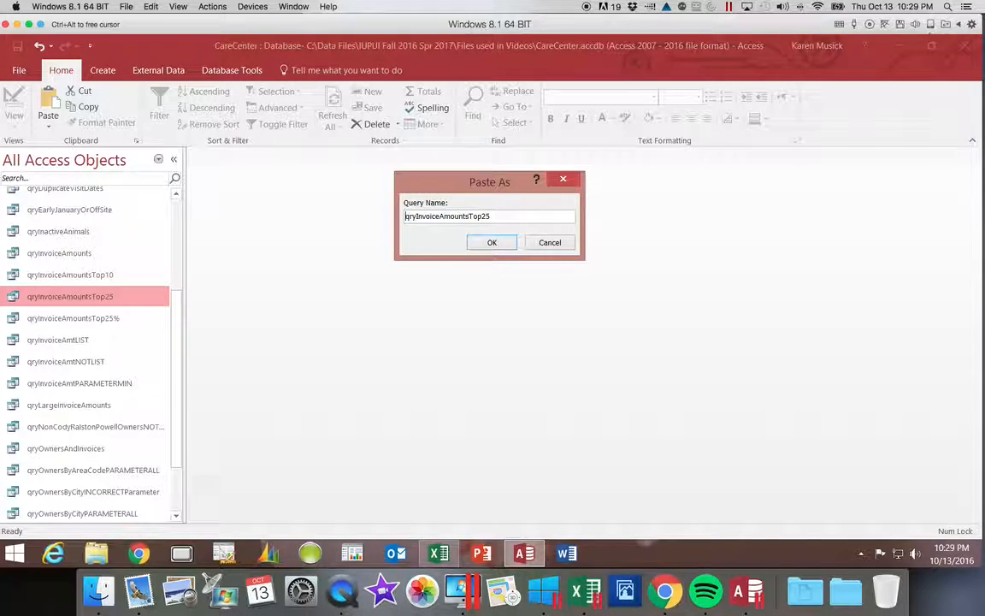
left_click(489, 217)
key("BackSpace")
key("BackSpace")
type("10%")
key("Return")
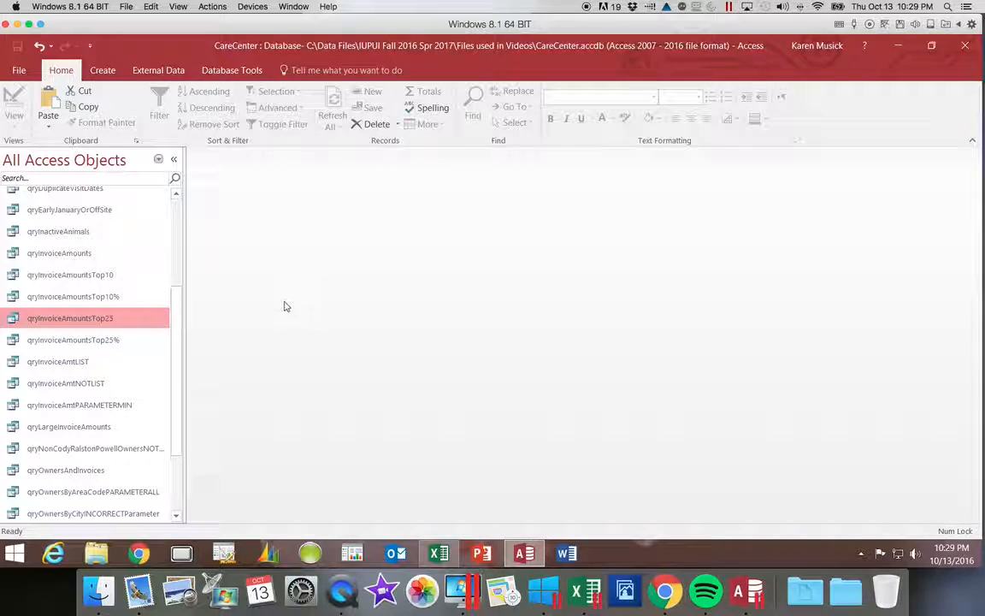
Step: Open qryInvoiceAmountsTop25 in Design View, sort InvoiceAmt in descending order, and run the query
double_click(133, 320)
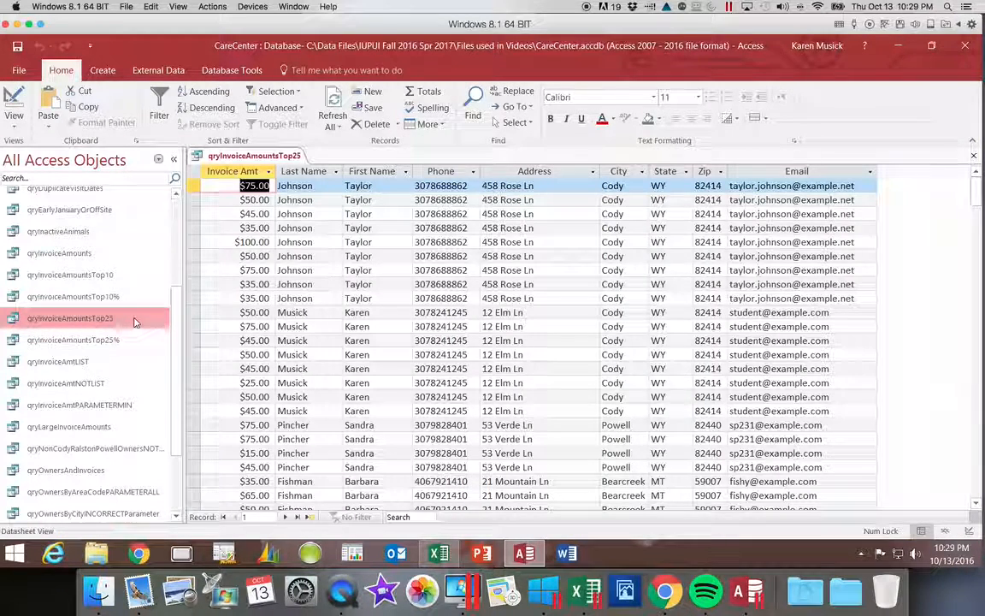
left_click(14, 127)
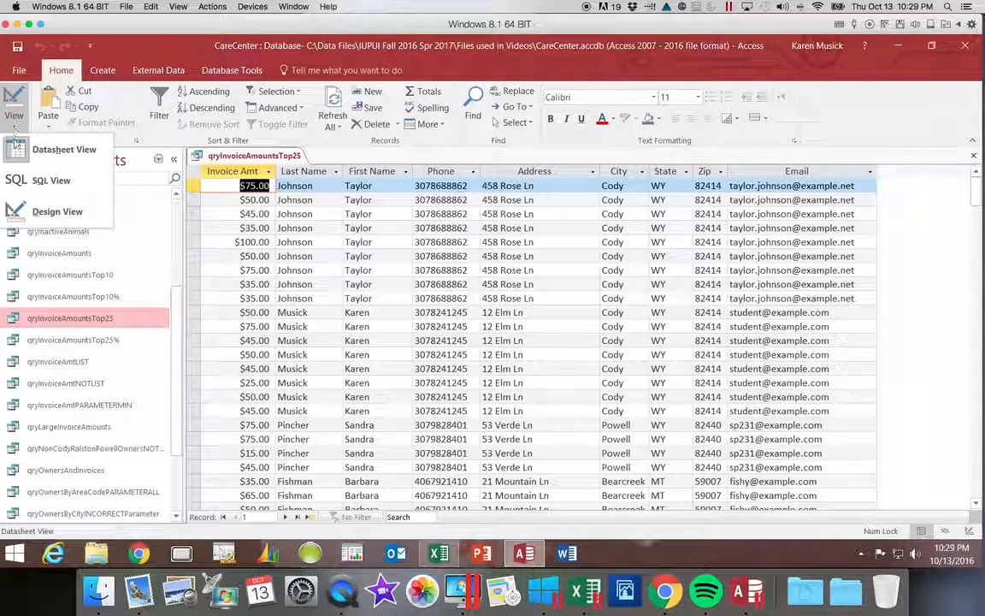
left_click(19, 211)
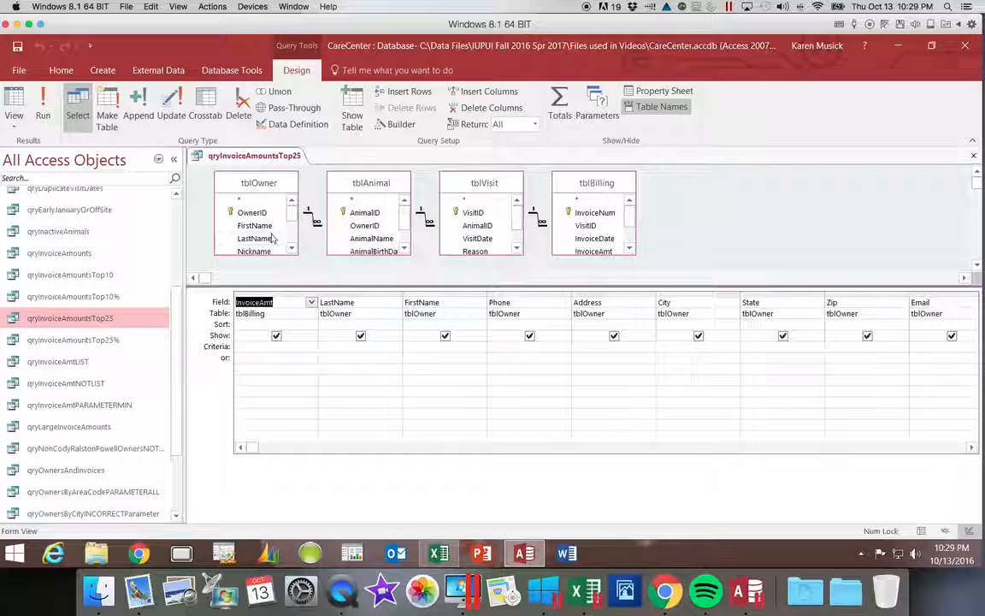
left_click(297, 324)
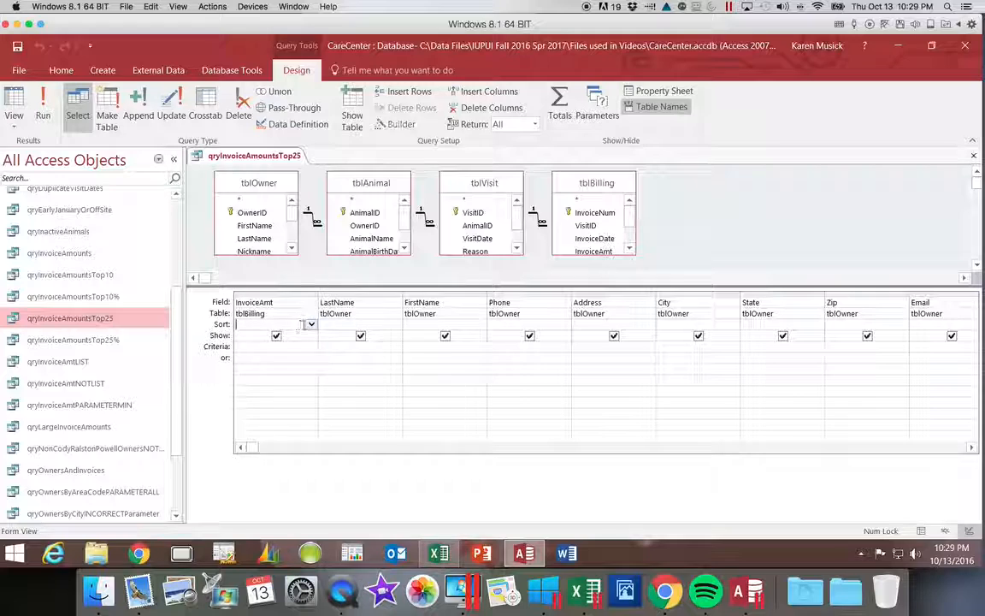
left_click(314, 324)
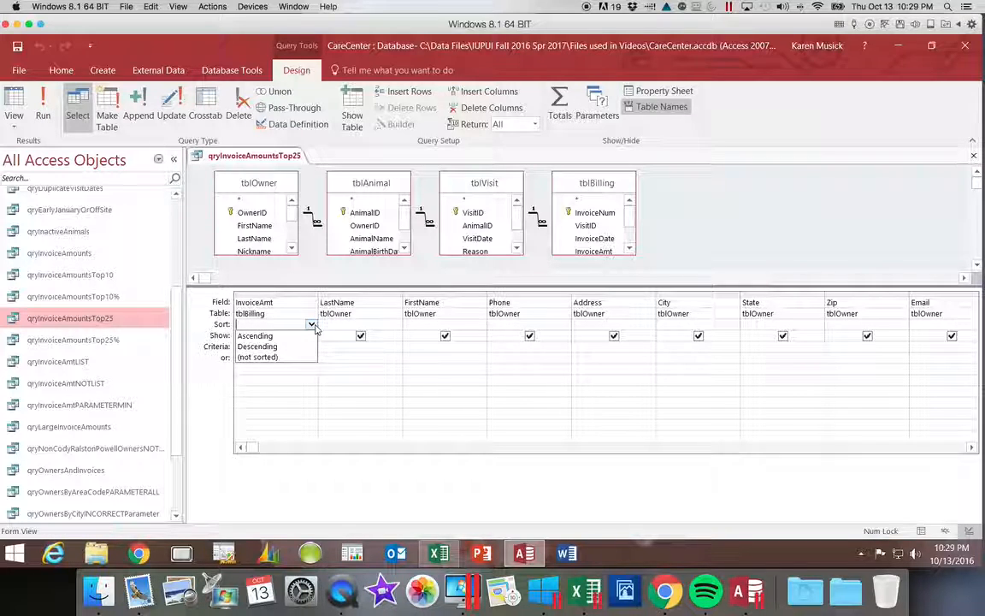
left_click(307, 347)
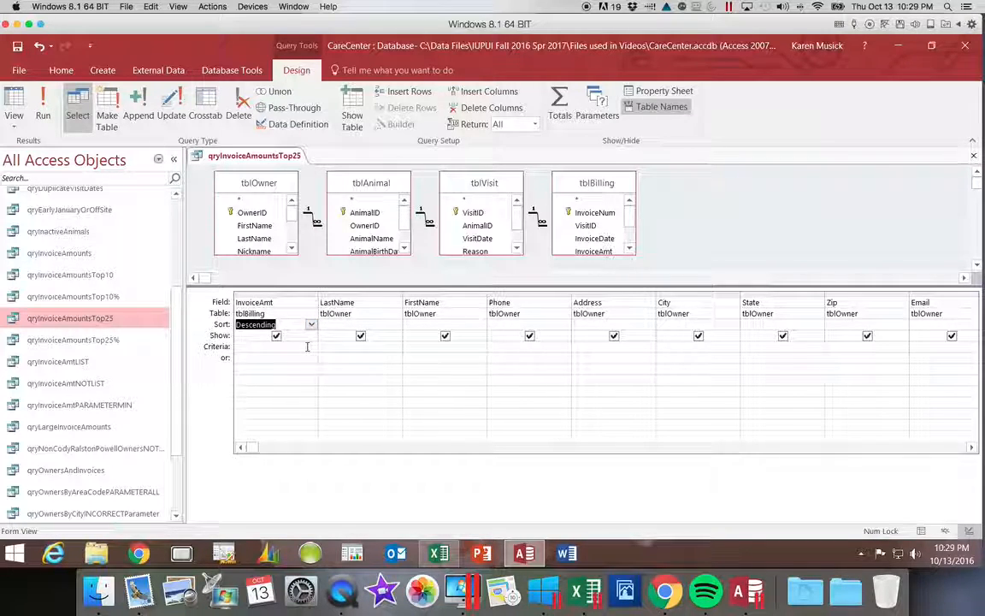
left_click(244, 346)
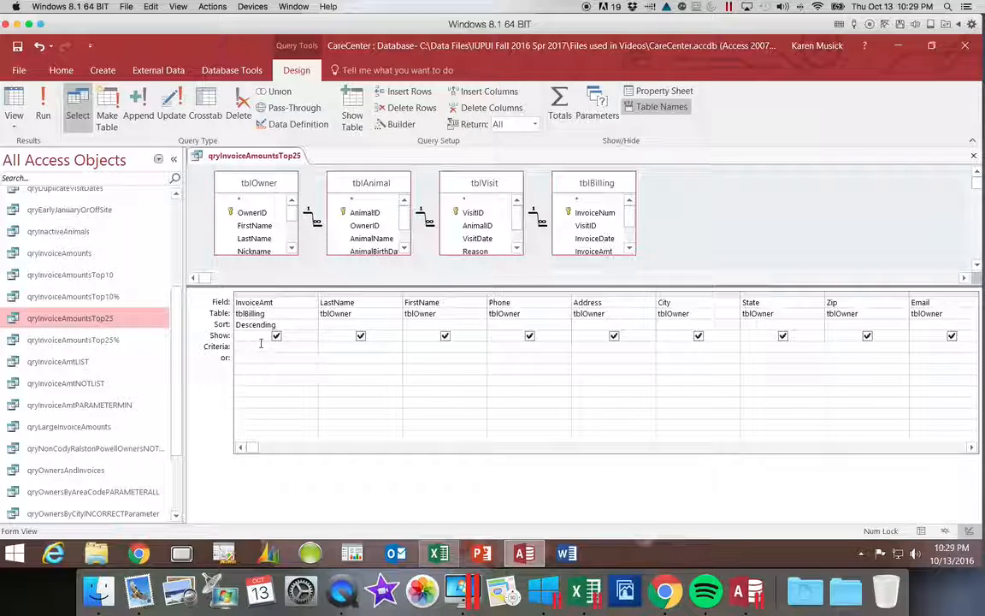
left_click(45, 110)
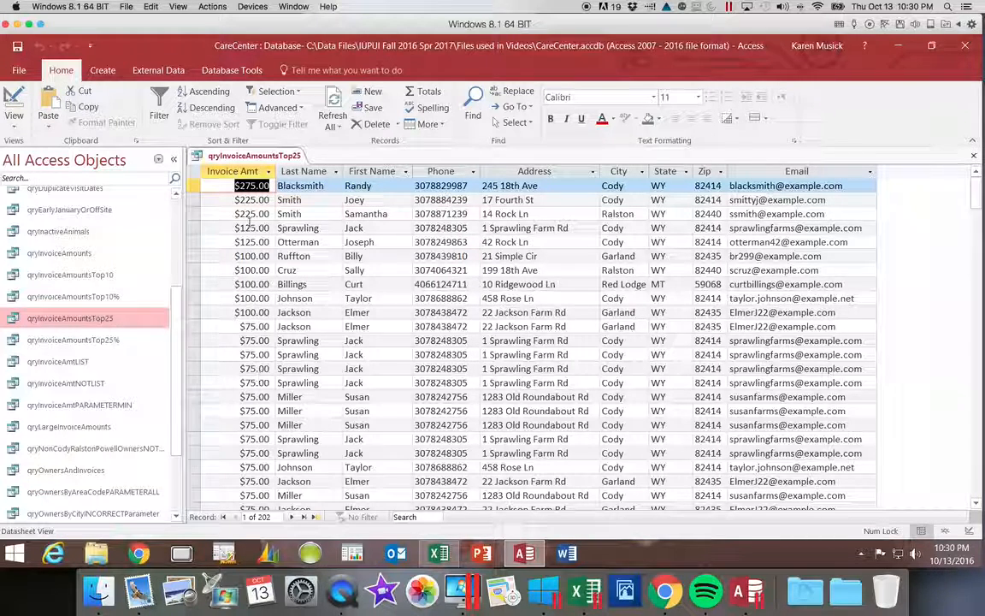
Step: Set qryInvoiceAmountsTop25 to return the top 25 values in its design, then run and close the query
left_click(11, 127)
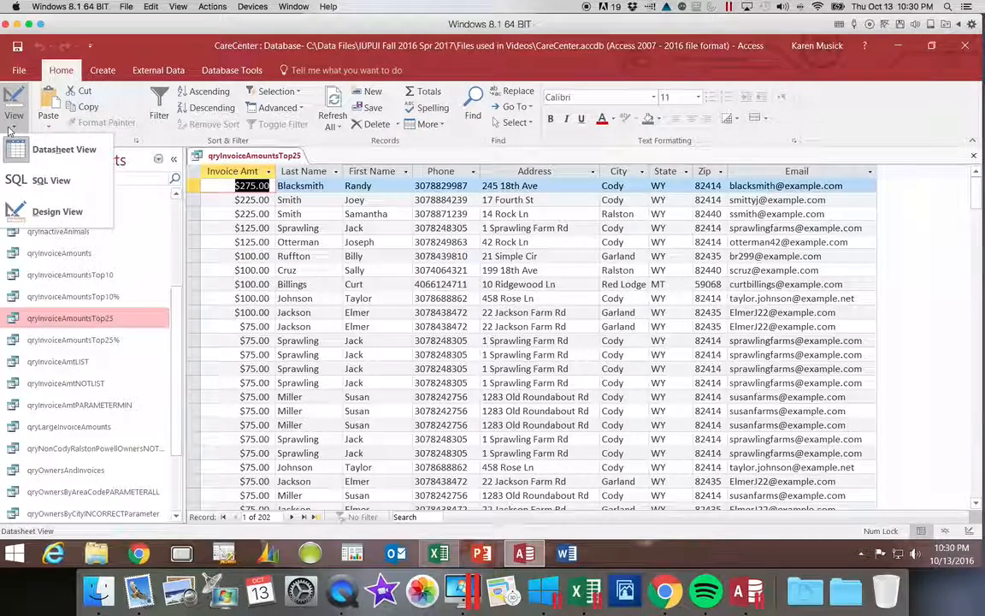
left_click(54, 212)
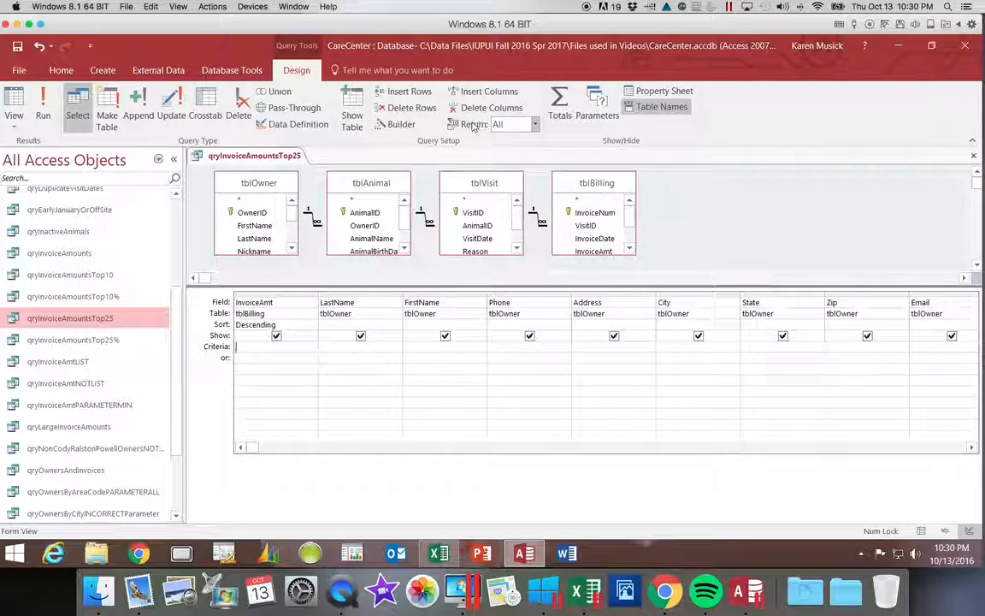
left_click(536, 125)
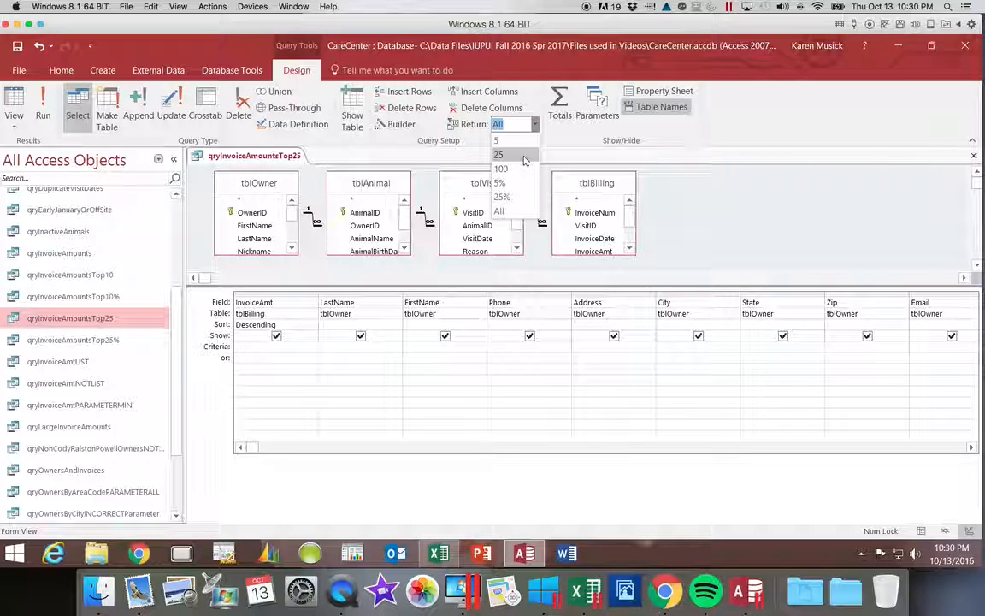
left_click(516, 156)
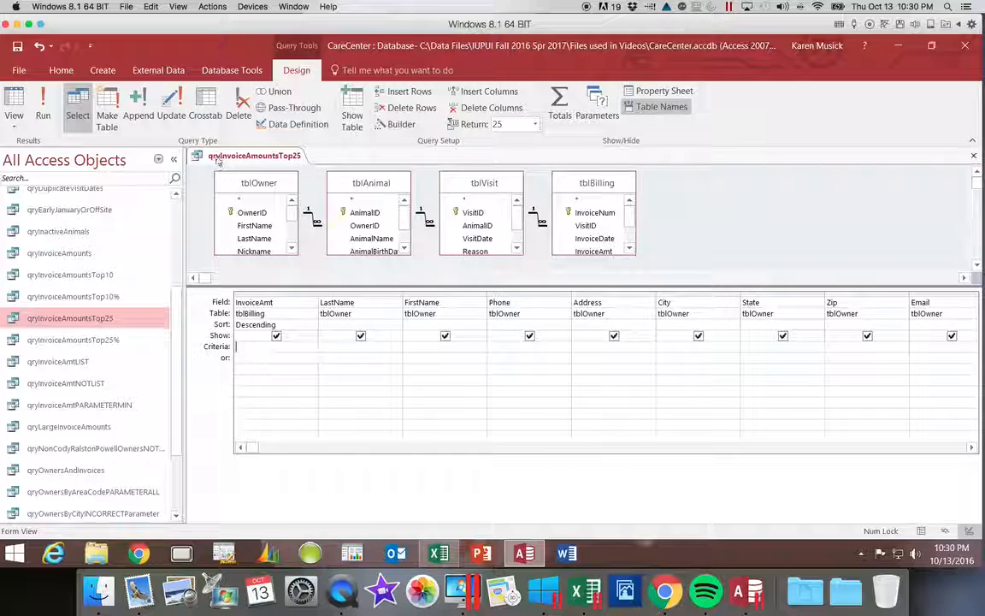
left_click(43, 114)
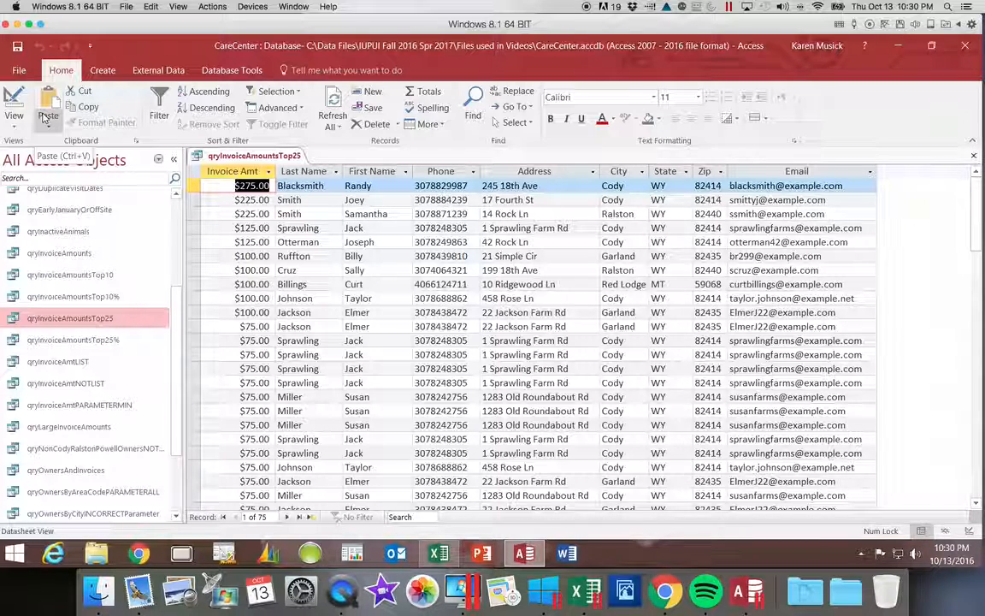
mouse_move(974, 248)
left_mouse_down()
mouse_move(976, 439)
mouse_move(979, 242)
left_mouse_up()
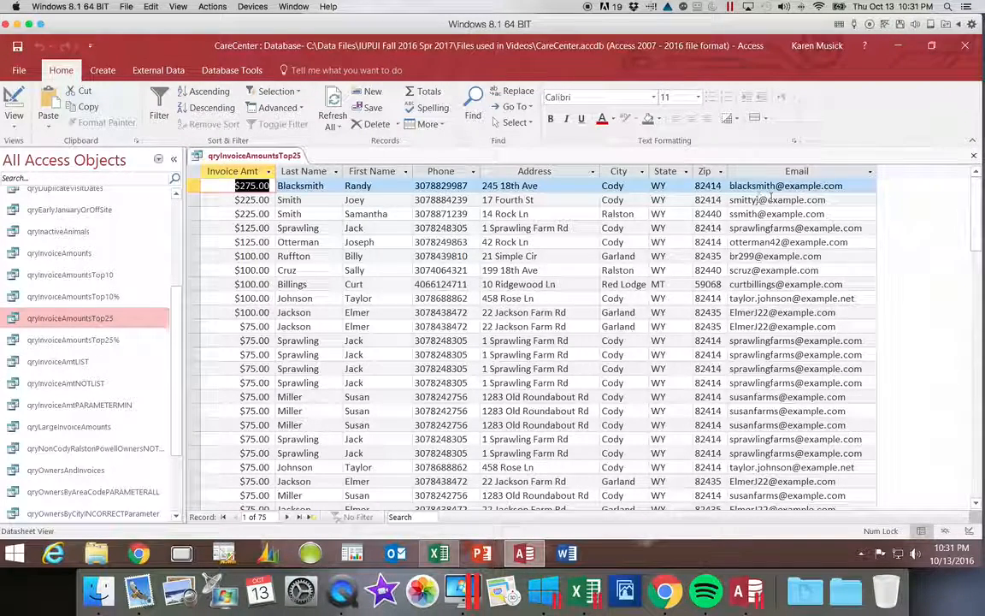
left_click(972, 157)
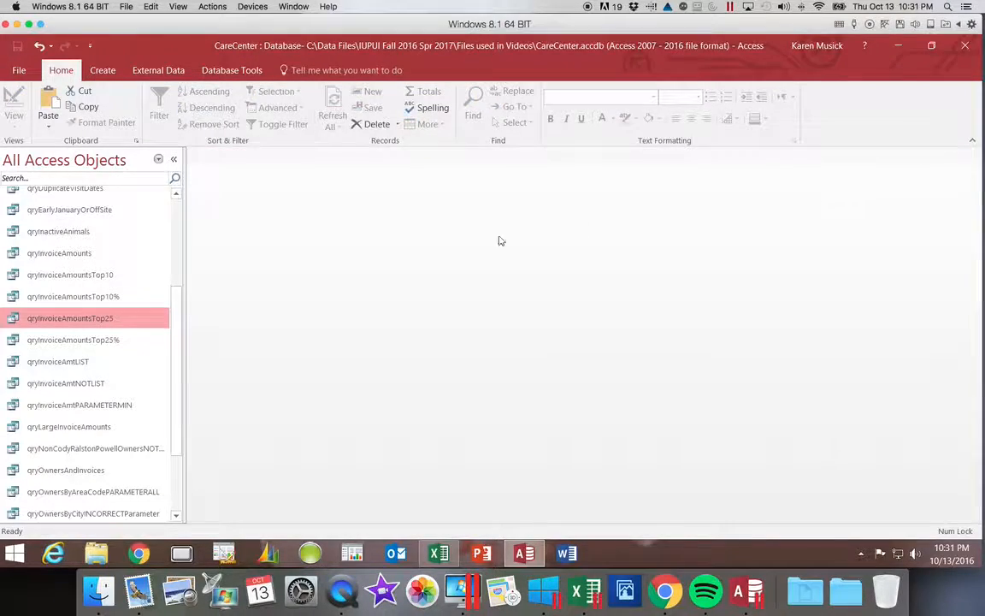
Step: Open qryInvoiceAmountsTop25% in Design View and sort its InvoiceAmt field in descending order
double_click(94, 340)
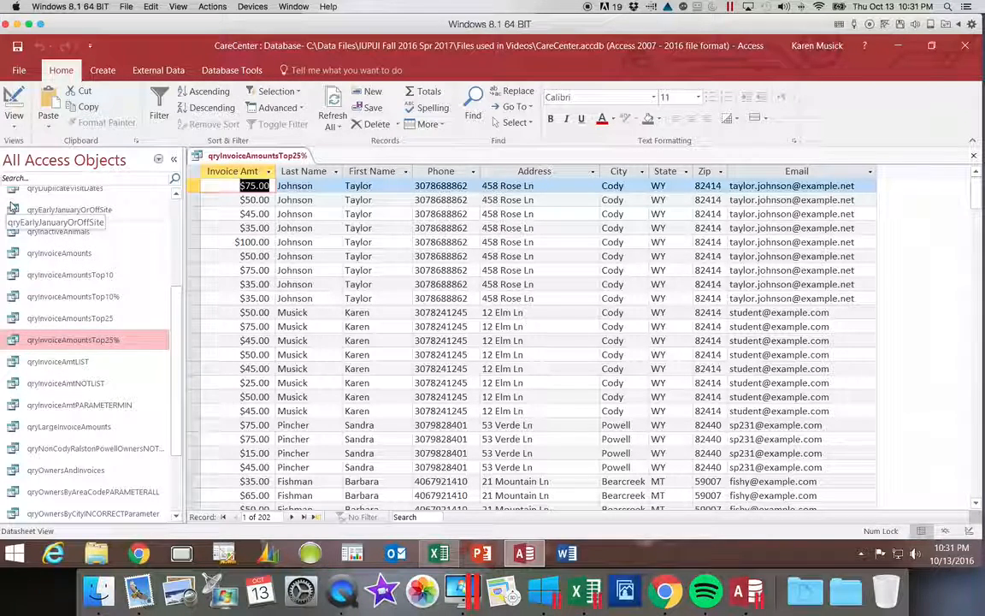
left_click(15, 127)
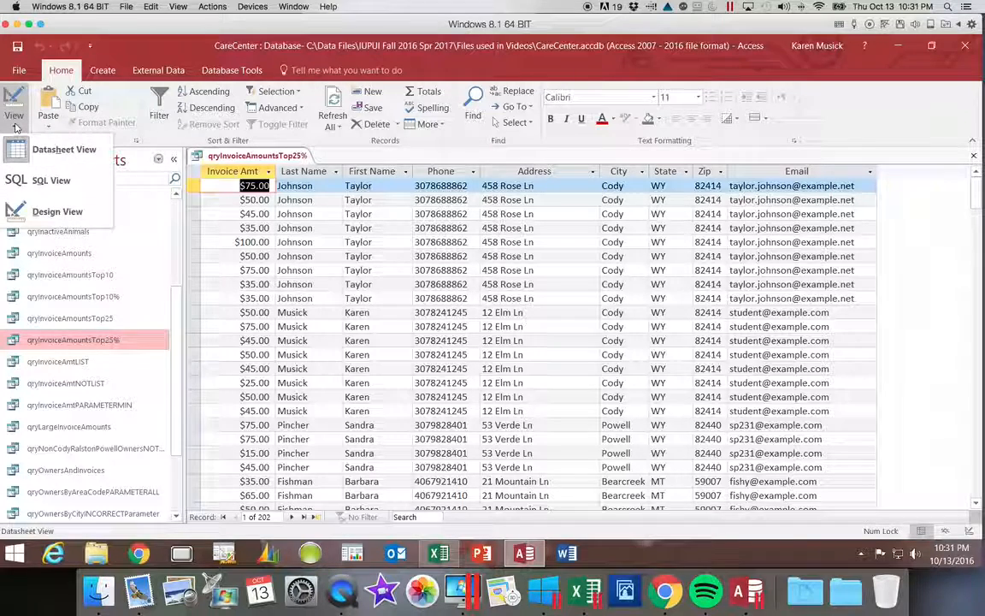
left_click(57, 214)
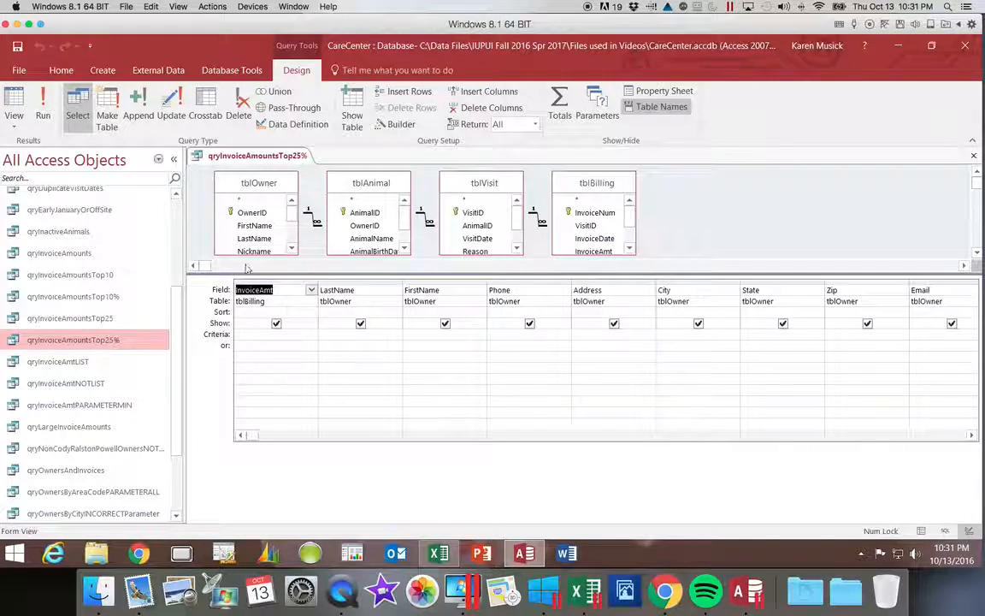
left_click(284, 312)
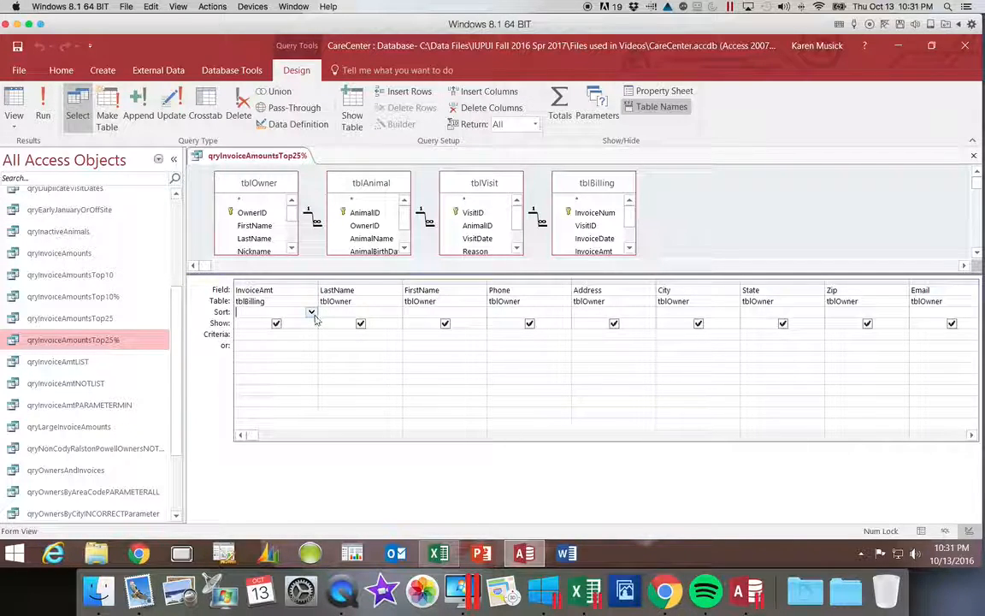
left_click(312, 312)
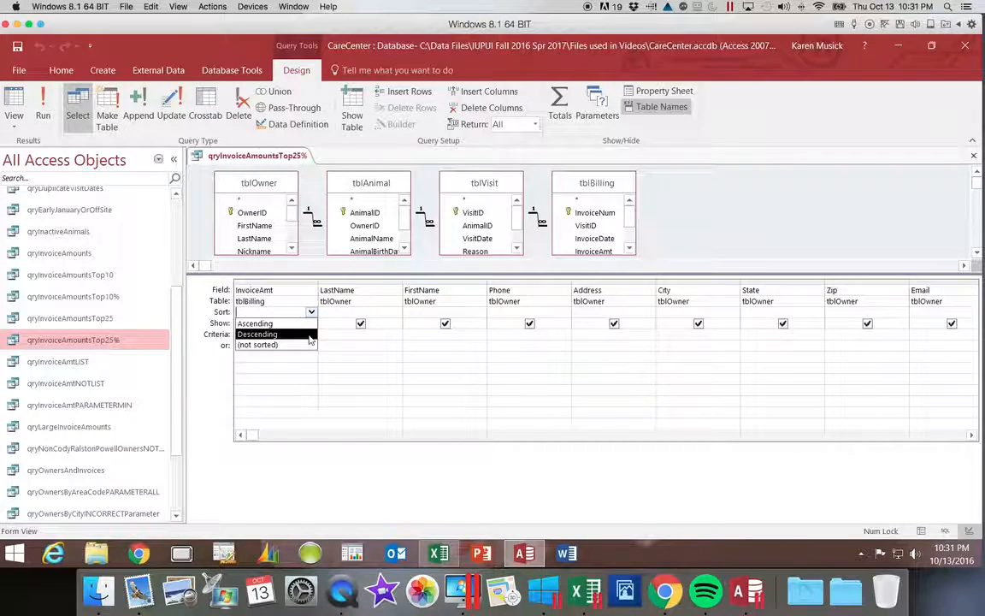
left_click(310, 334)
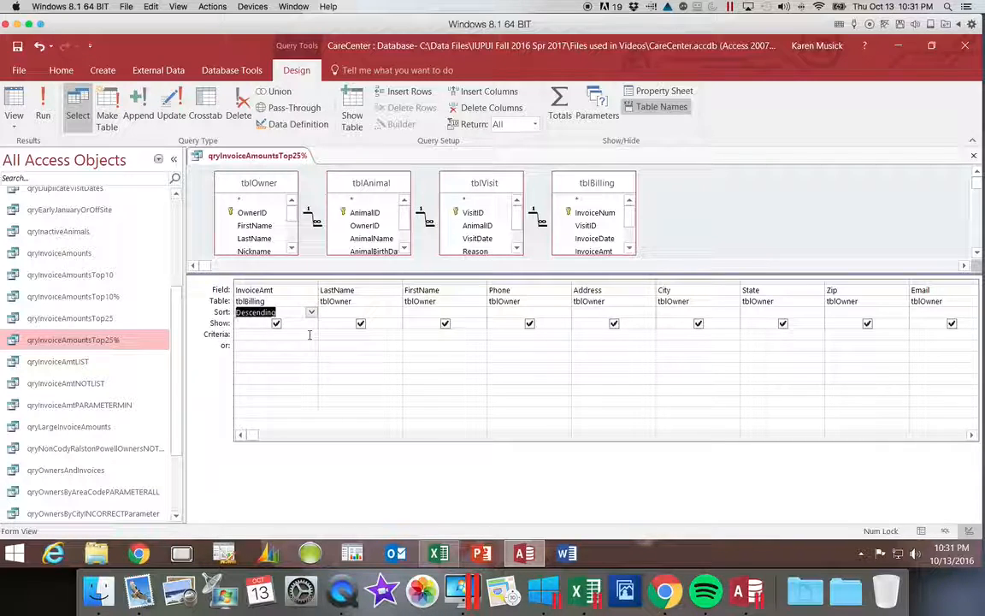
Step: Set qryInvoiceAmountsTop25% to return the top 25% of values, run it, and close it with the changes saved
left_click(536, 126)
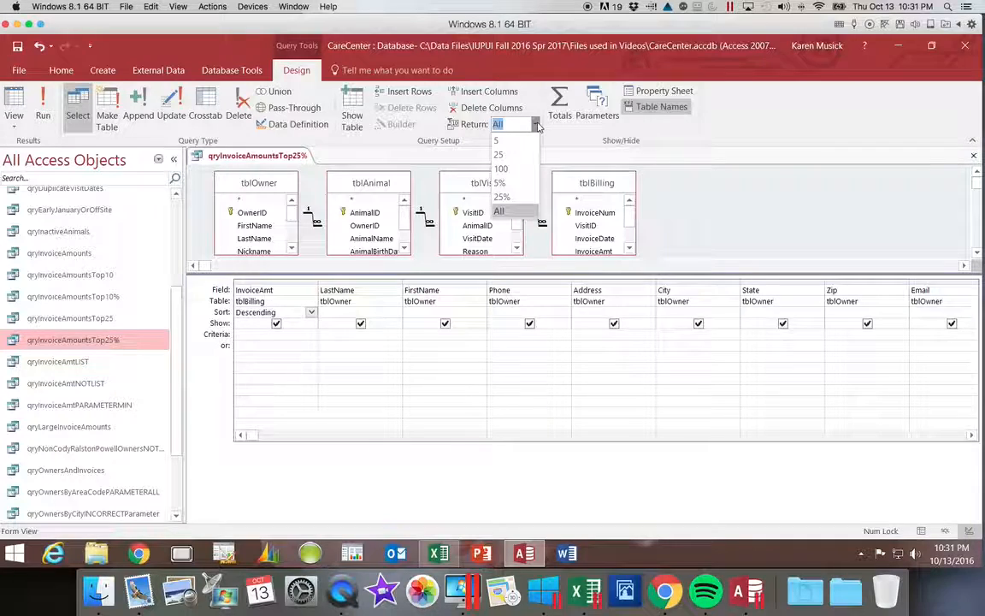
left_click(516, 196)
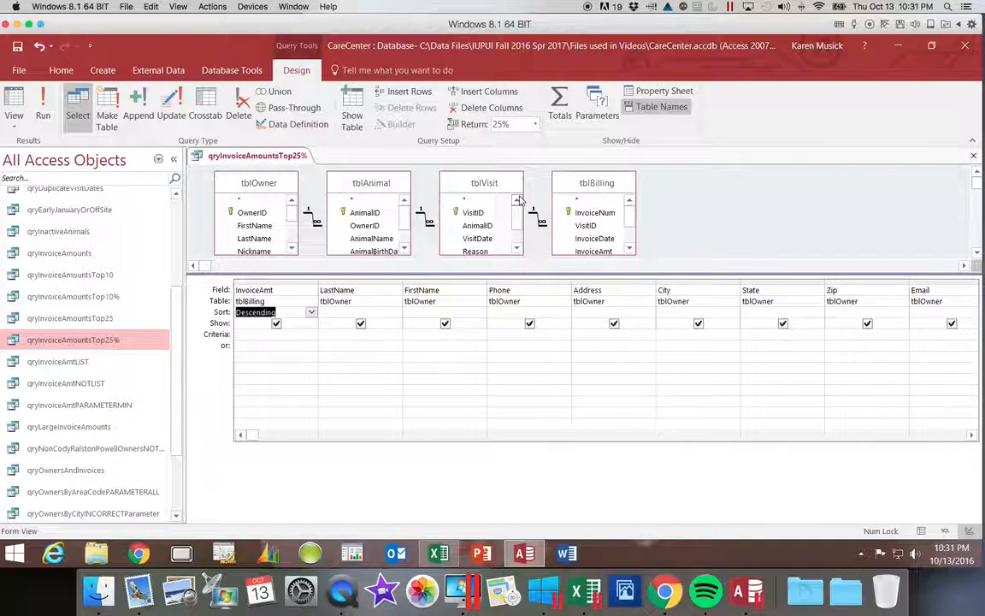
left_click(43, 120)
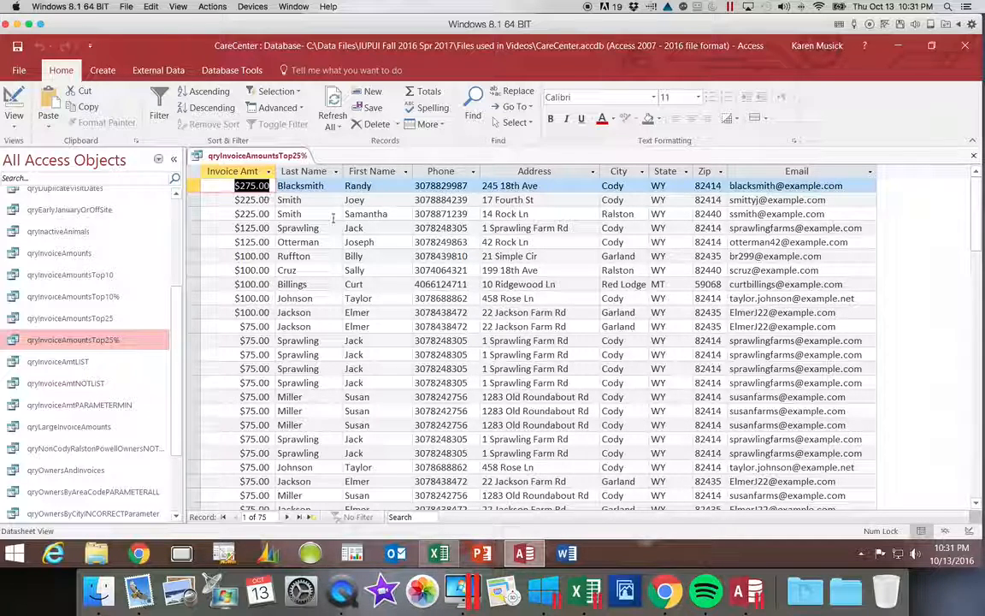
left_click(975, 156)
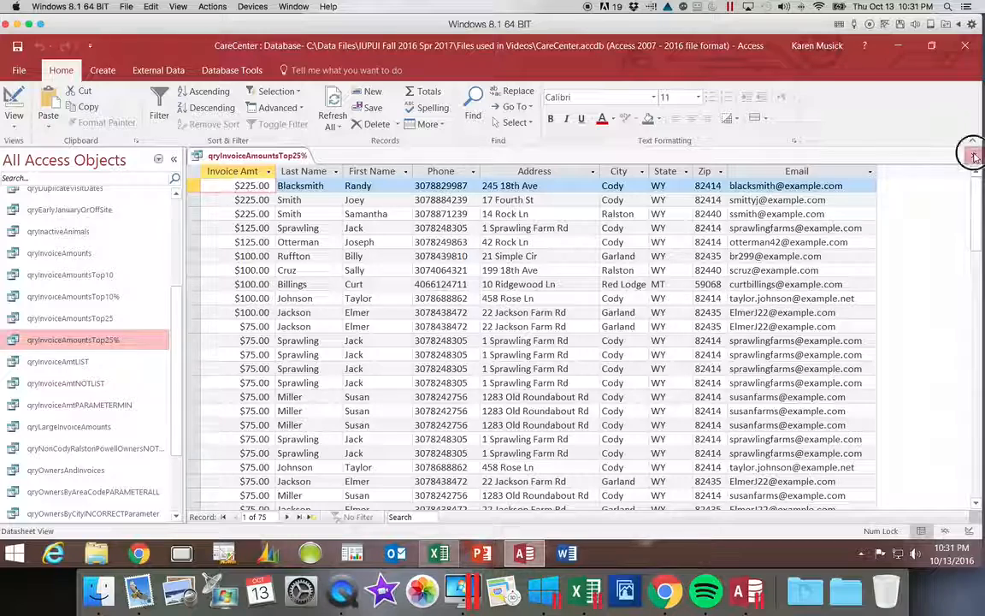
left_click(453, 334)
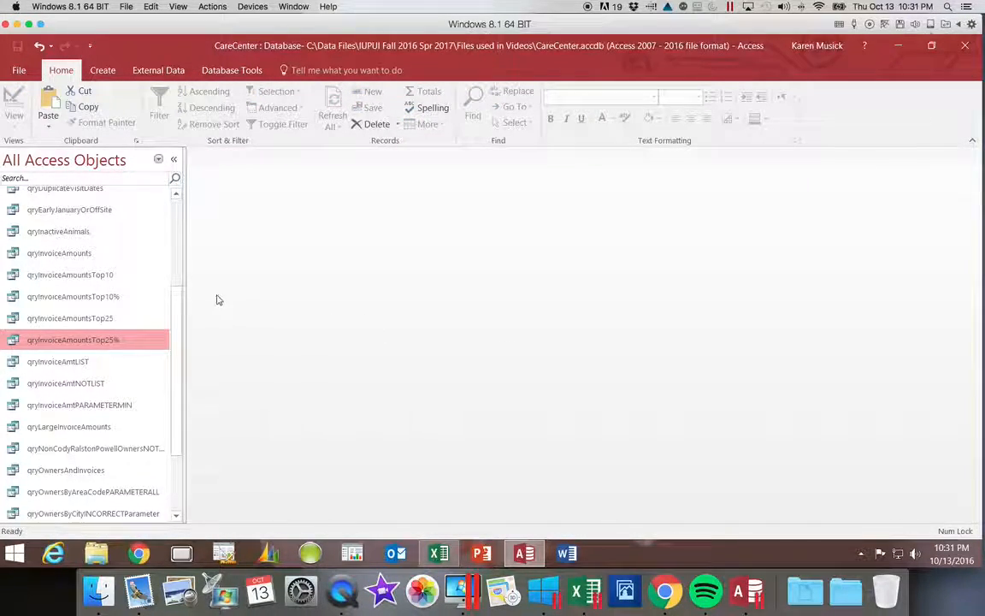
Step: Open qryInvoiceAmountsTop10 in Design View and sort its InvoiceAmt field in descending order
double_click(116, 276)
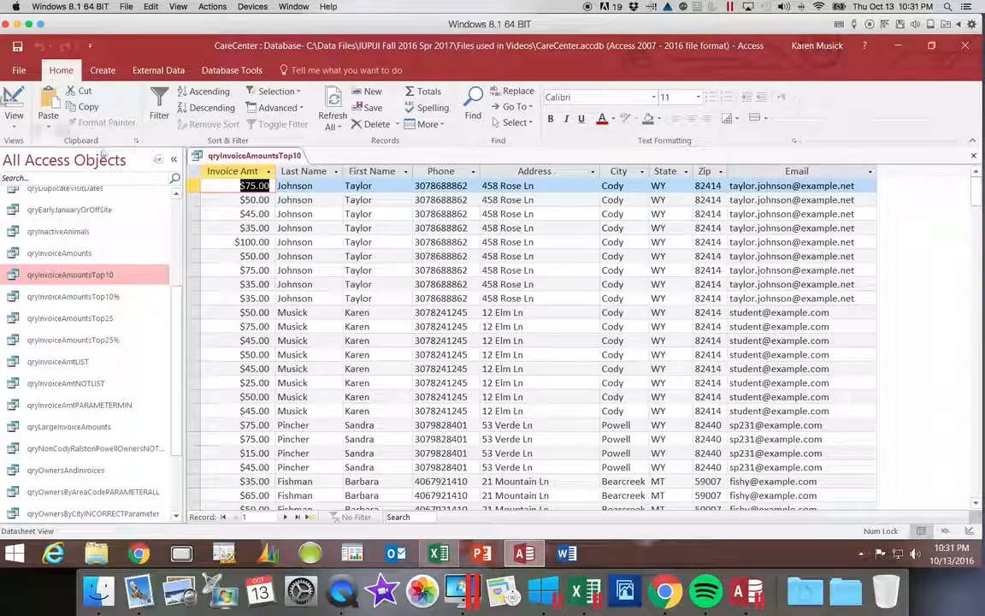
left_click(15, 95)
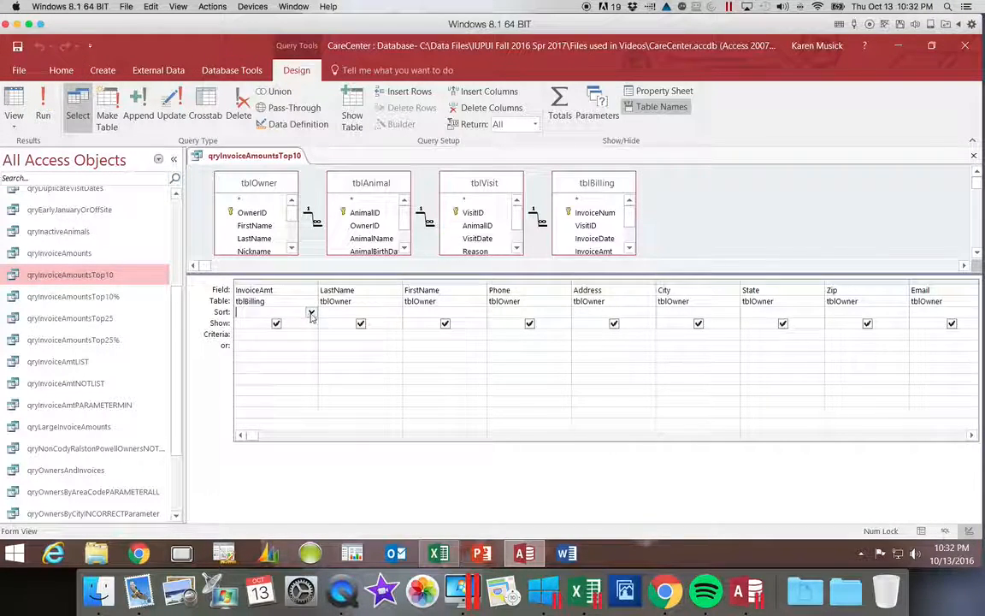
left_click(311, 313)
left_click(300, 341)
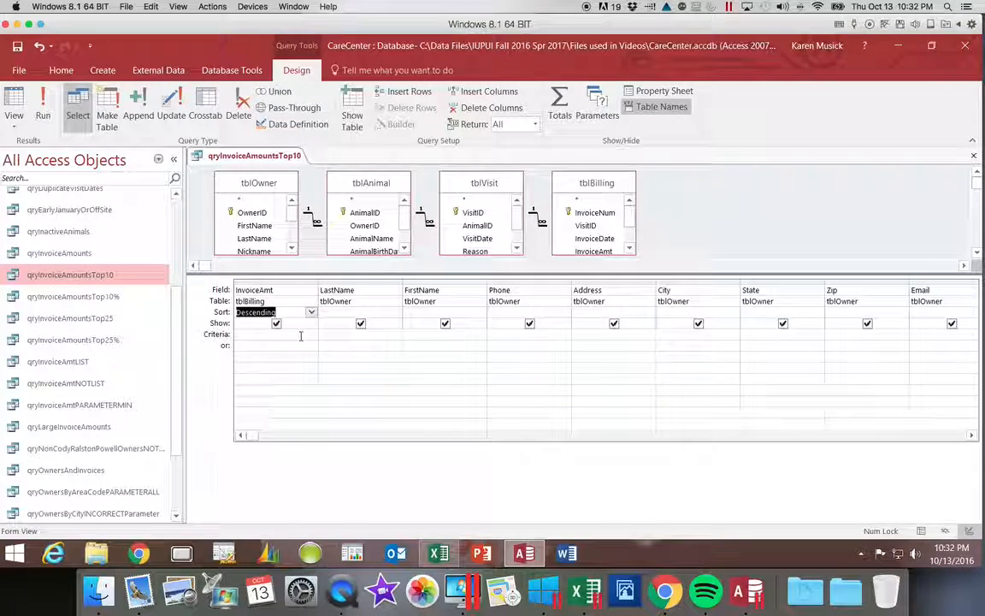
Step: Set qryInvoiceAmountsTop10 to return the top 10 values, run it, and close it with the changes saved
left_click(535, 124)
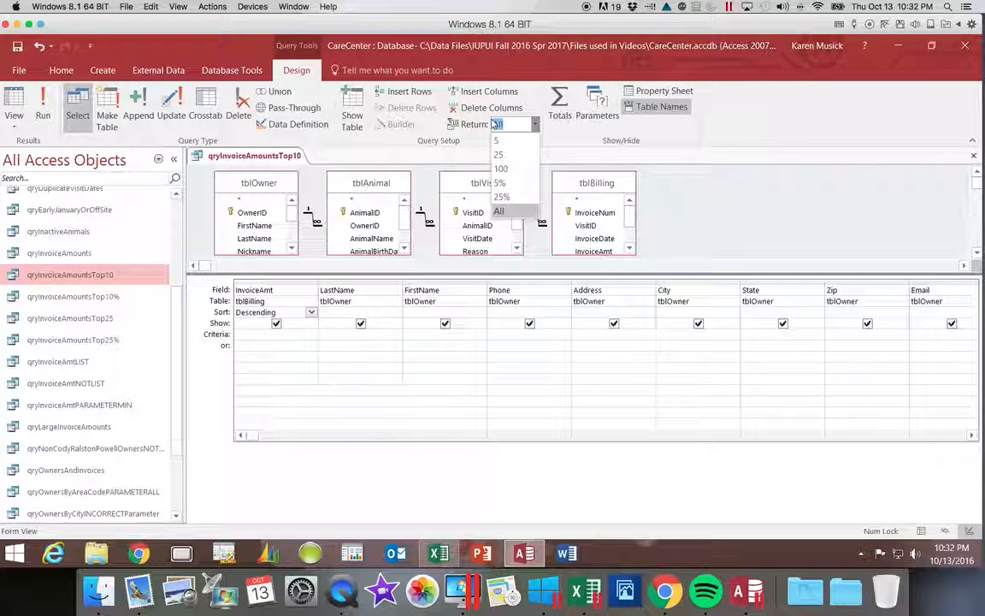
type("100")
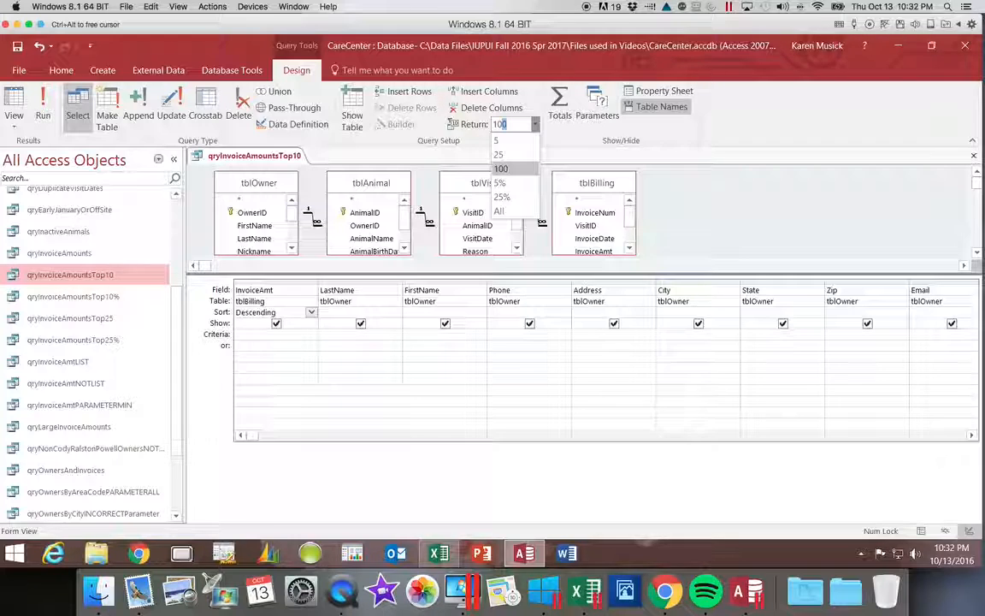
type("10")
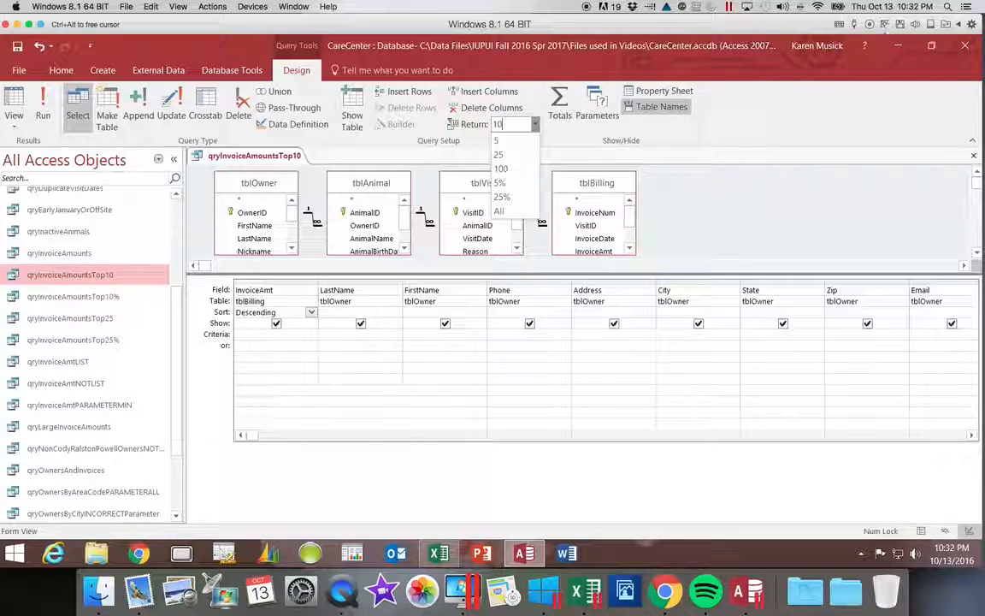
key("Return")
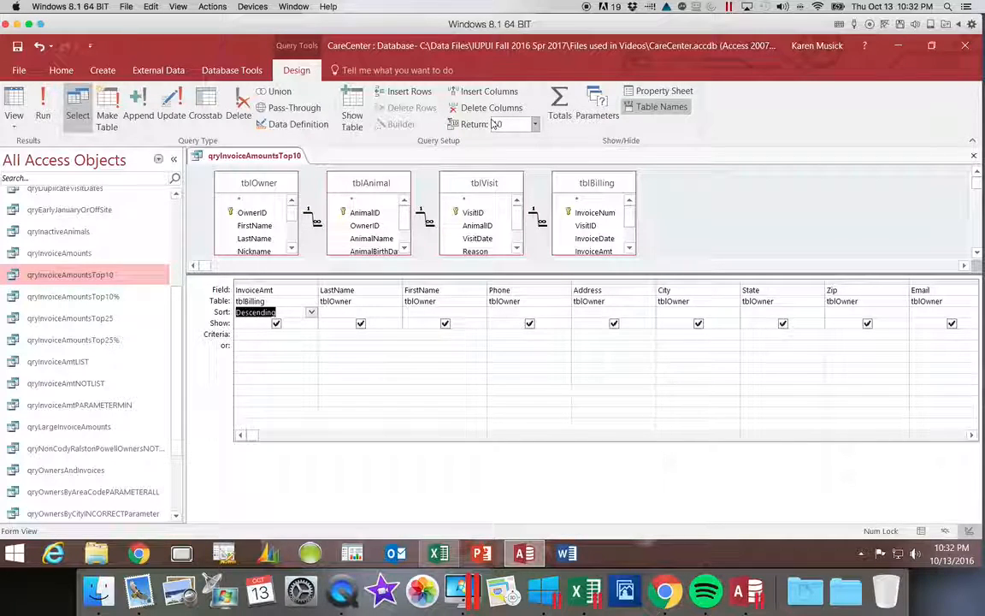
left_click(42, 107)
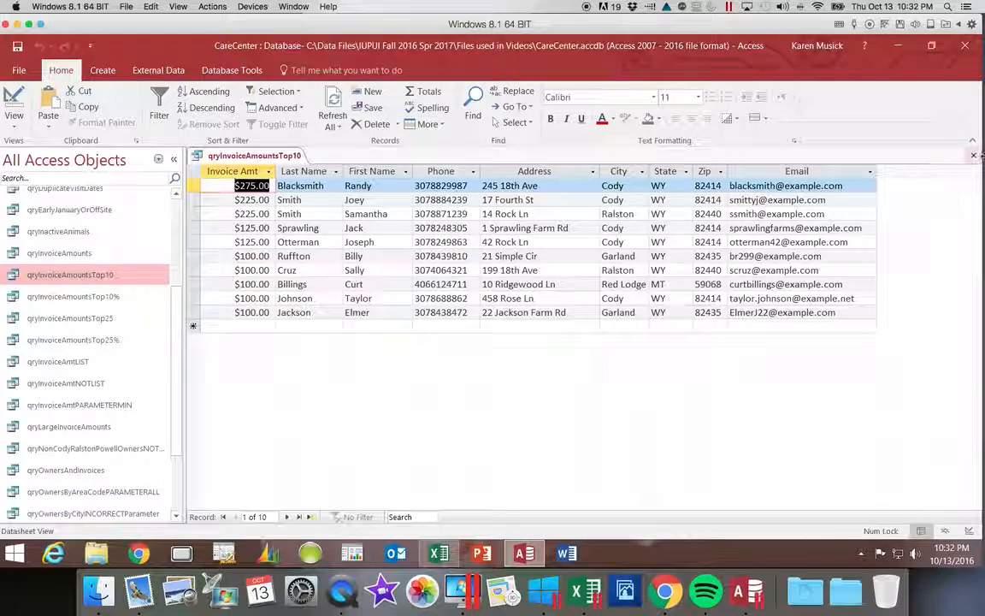
left_click(975, 157)
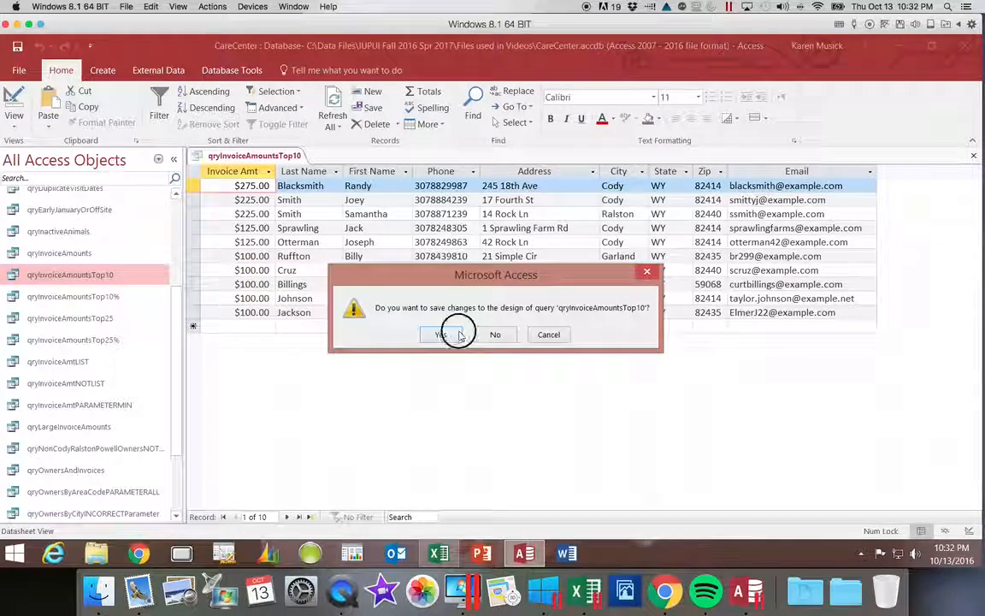
left_click(459, 336)
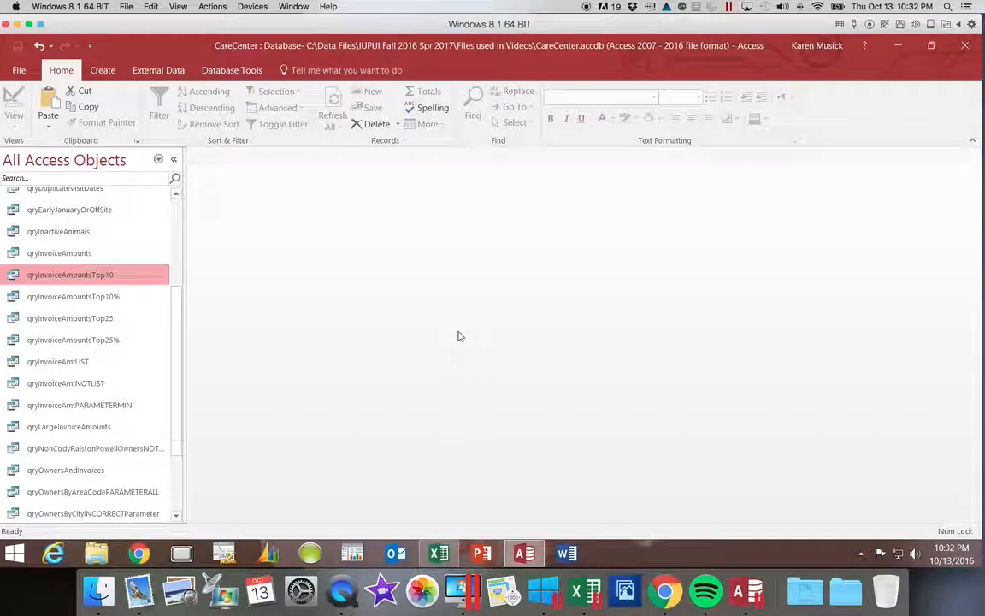
Step: Open qryInvoiceAmountsTop10% in Design View and sort its InvoiceAmt field in descending order
double_click(91, 296)
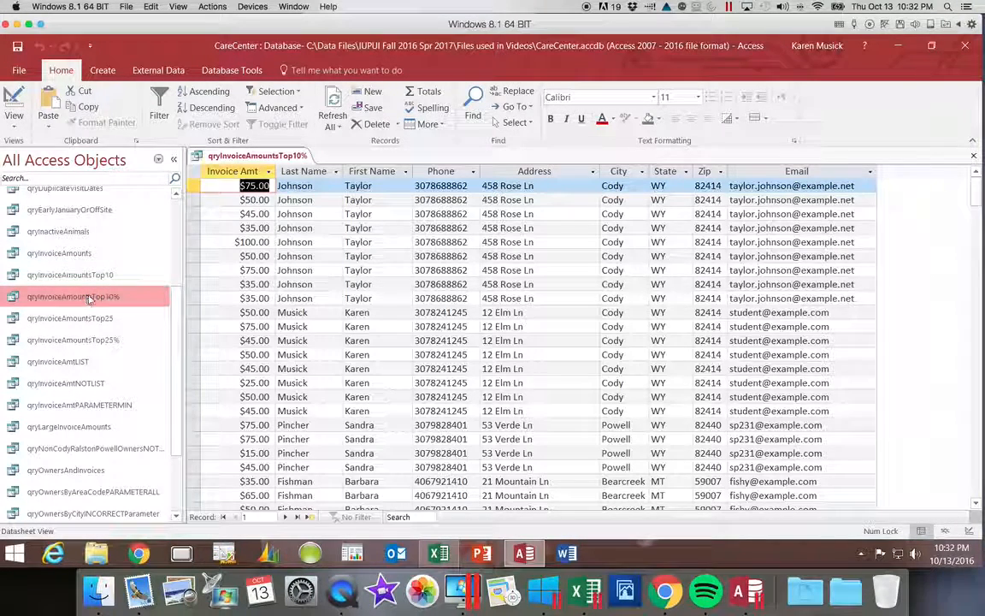
left_click(13, 118)
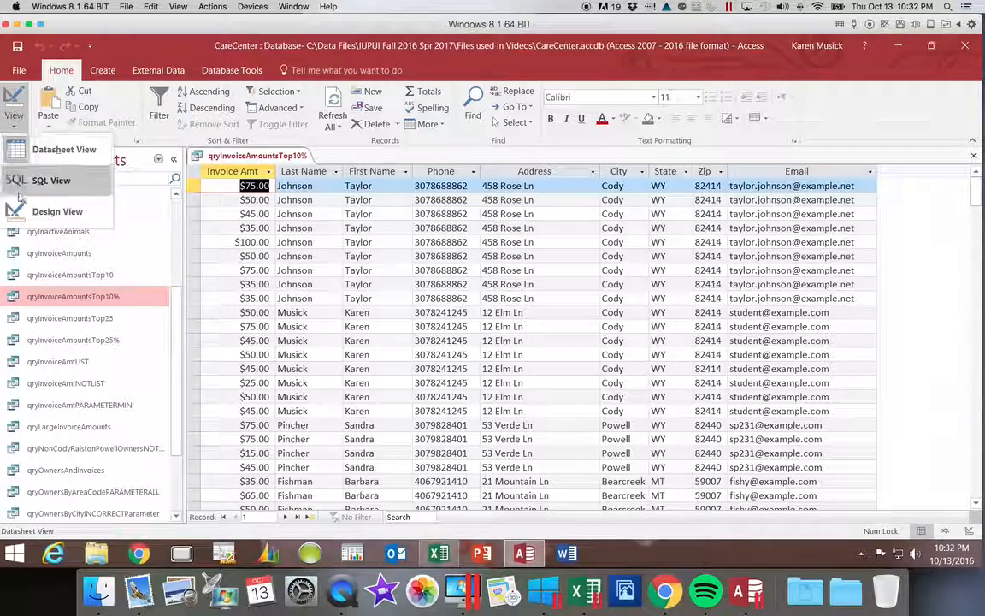
left_click(25, 218)
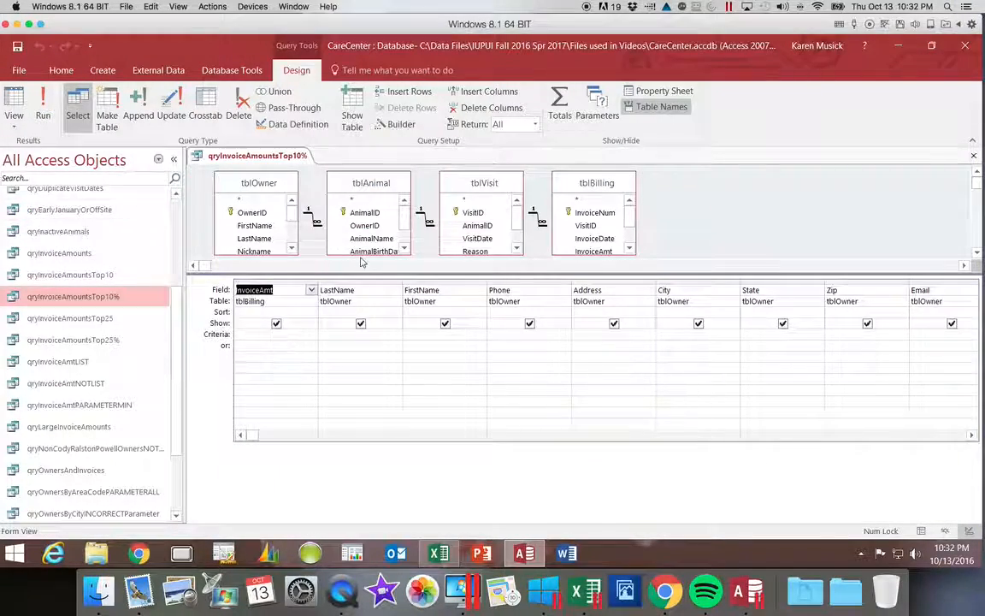
left_click(308, 311)
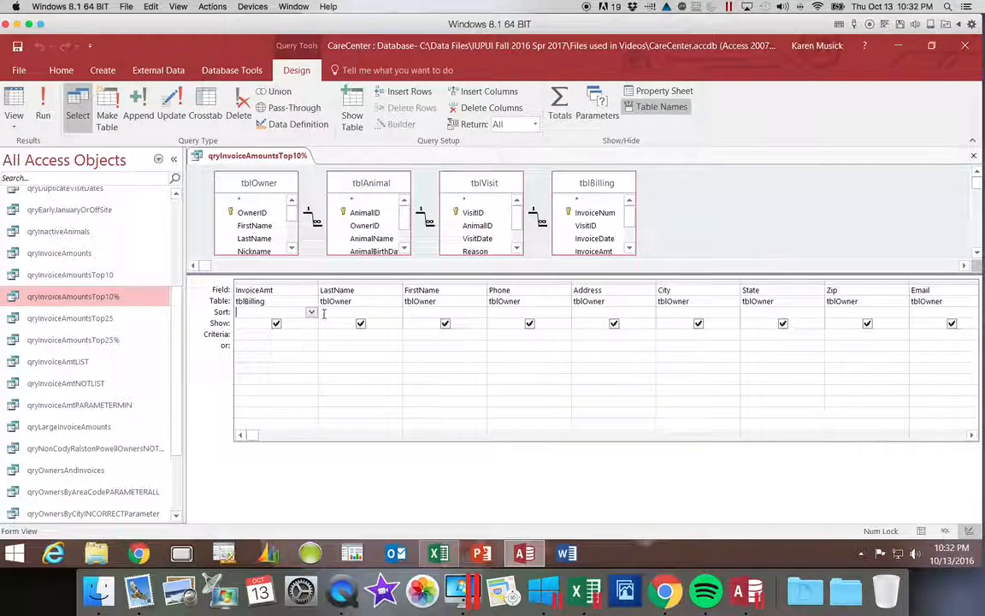
left_click(312, 313)
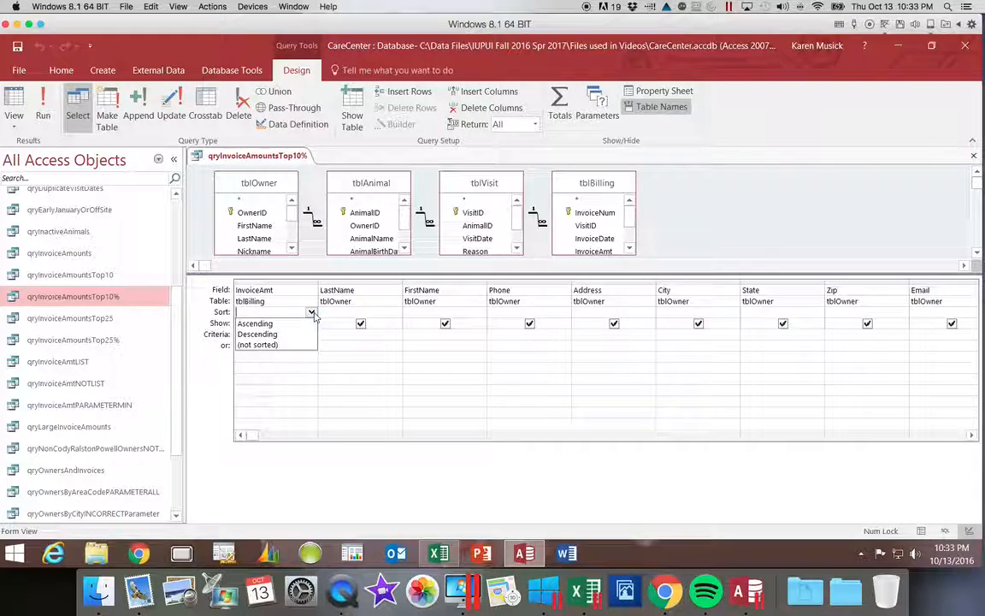
left_click(308, 333)
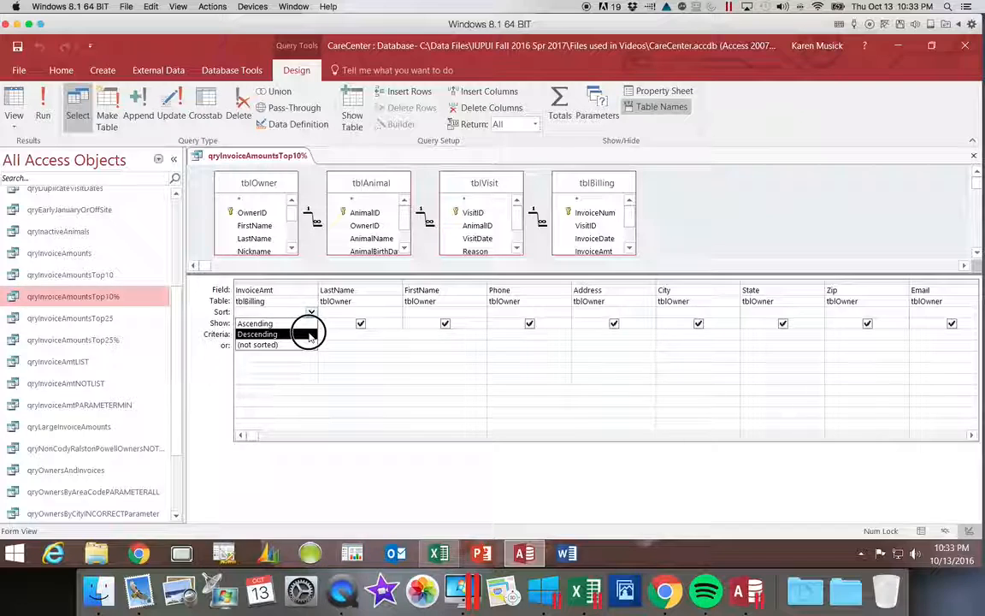
Step: Set qryInvoiceAmountsTop10% to return the top 10% of values and run the query
left_click(521, 126)
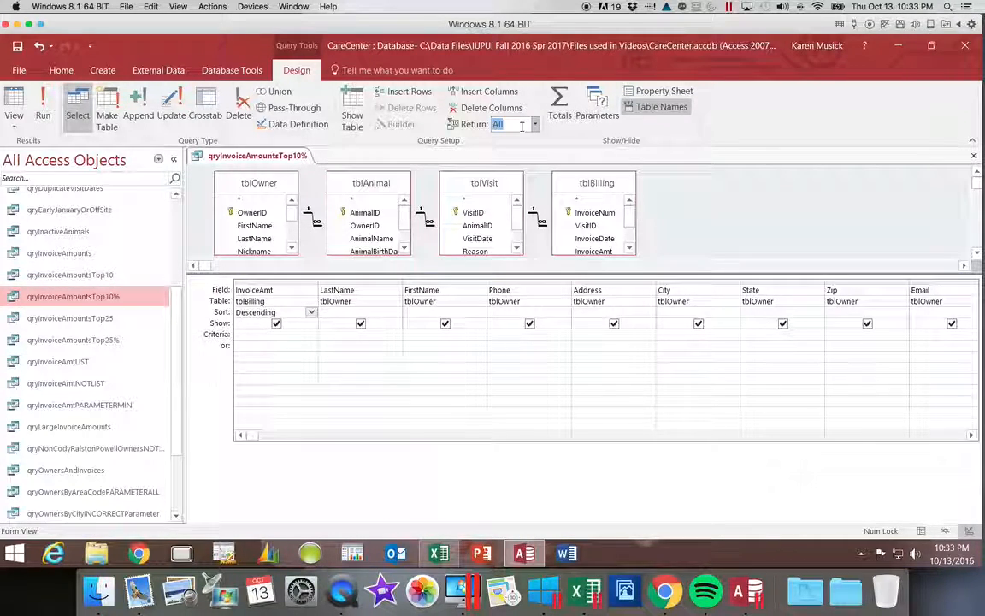
type("100")
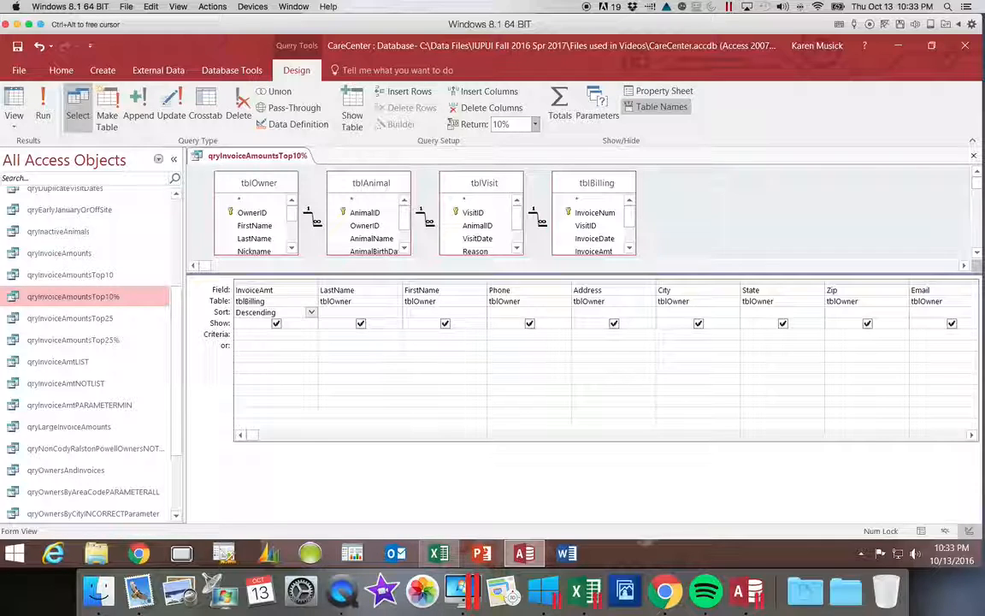
left_click(43, 101)
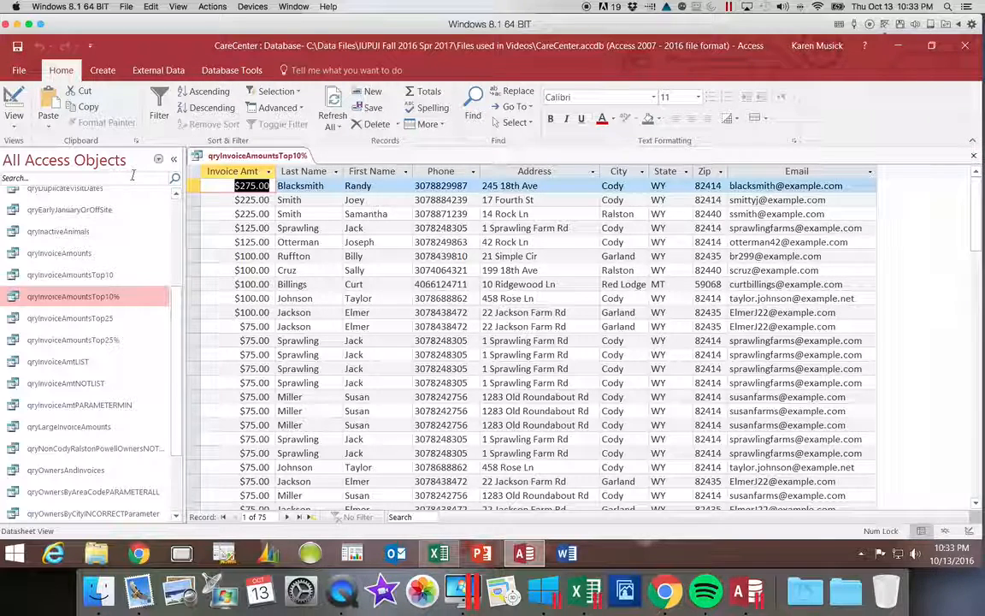
Step: Return qryInvoiceAmountsTop10% to Design View, check its preset top-value choices, and close the query
left_click(12, 124)
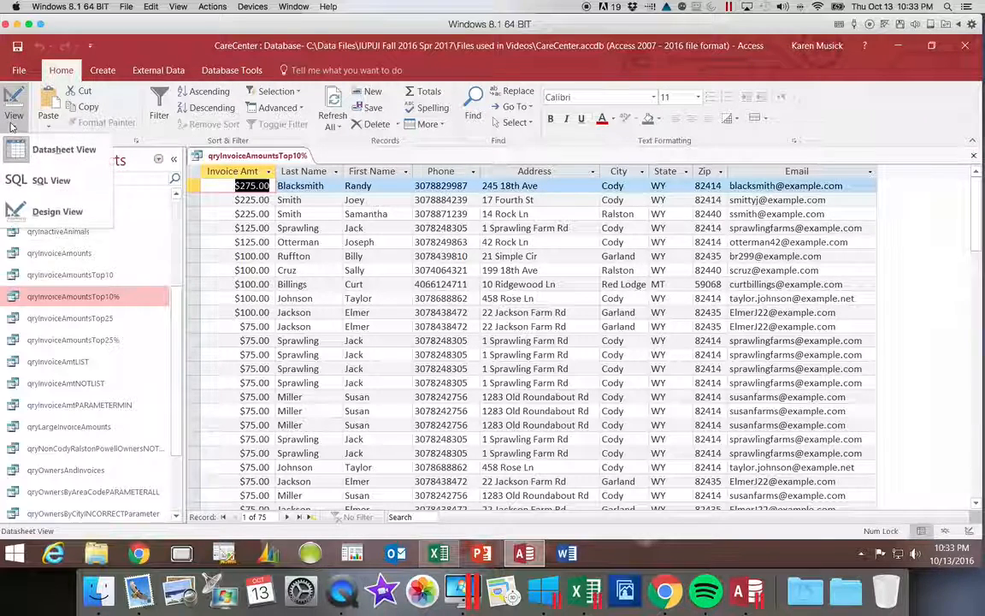
left_click(19, 210)
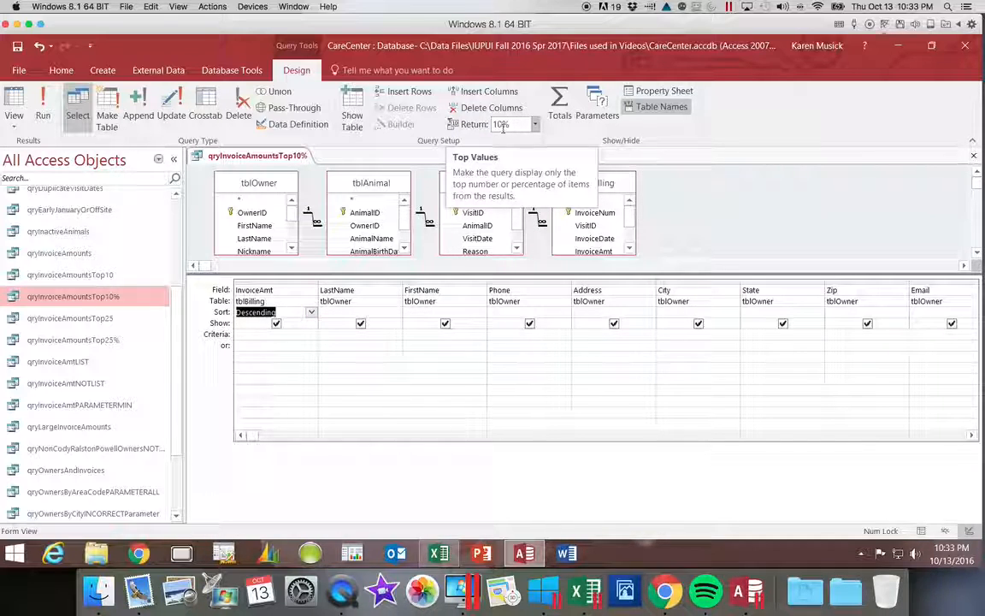
left_click(535, 124)
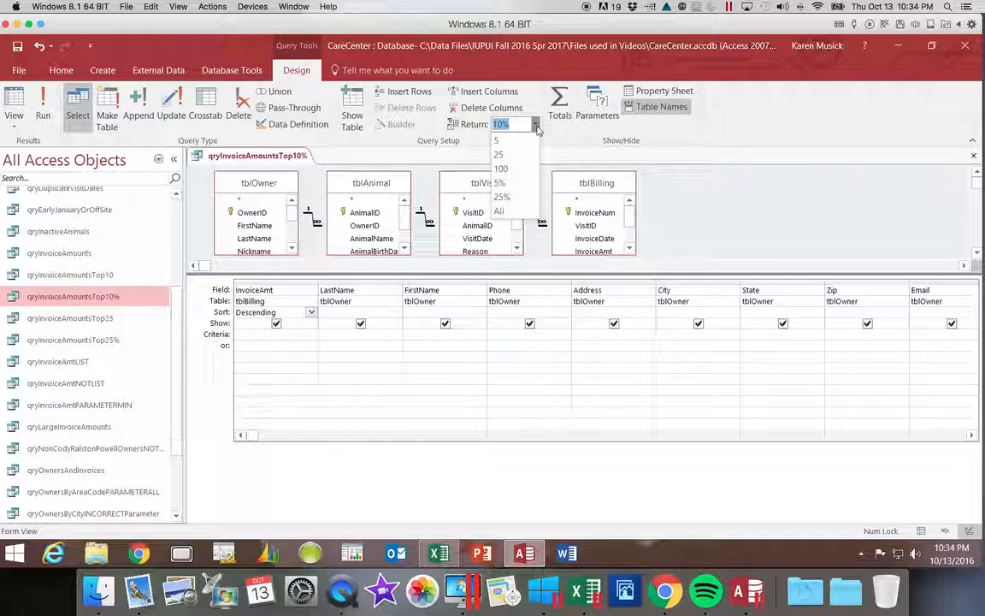
left_click(535, 126)
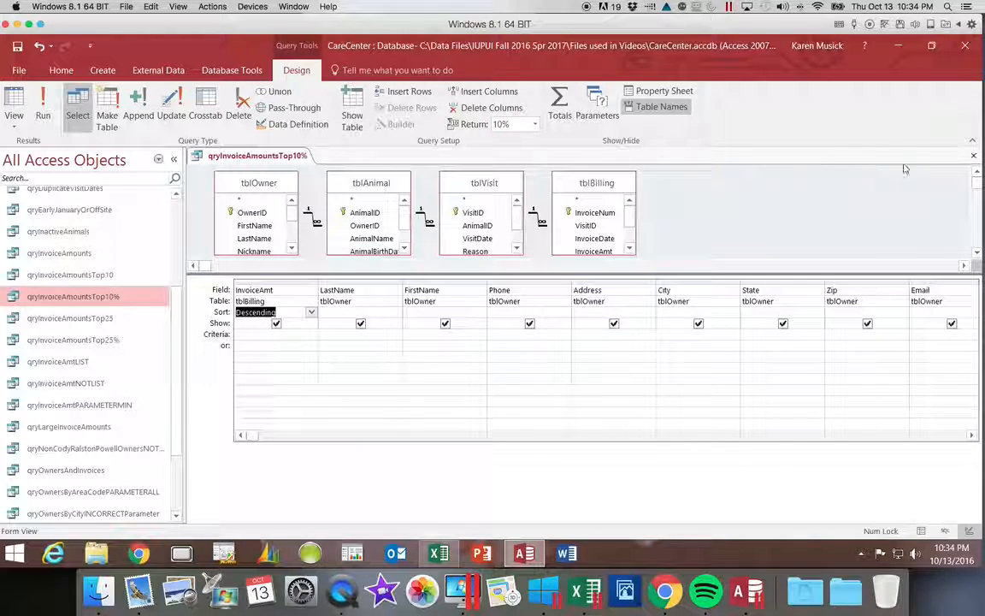
left_click(974, 157)
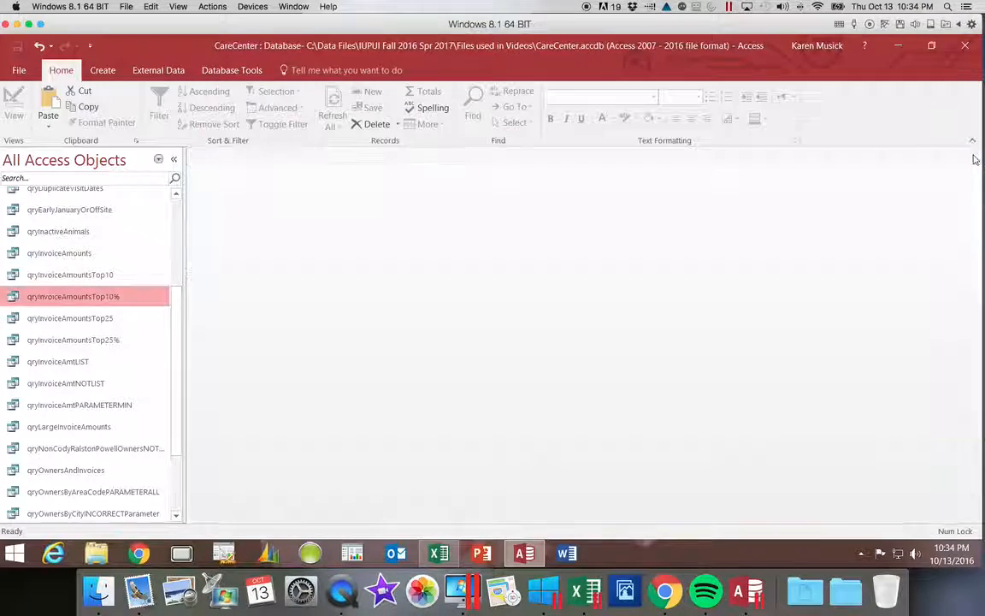